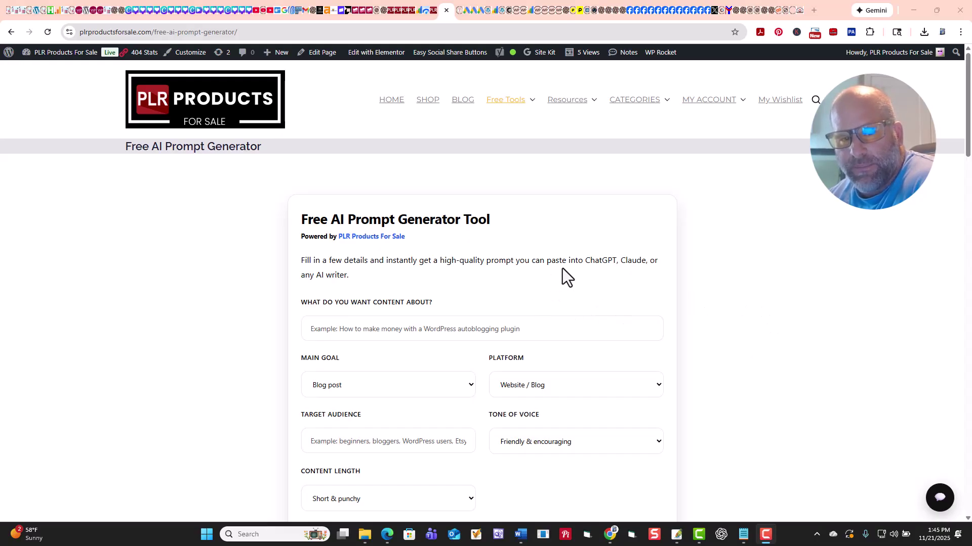
scroll(774, 300, "down", 1)
scroll(773, 299, "up", 1)
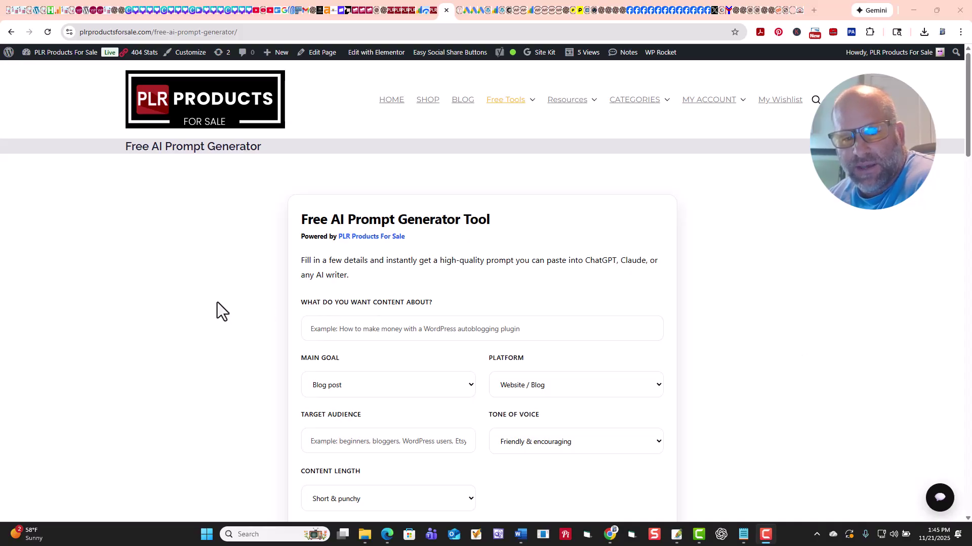
scroll(217, 303, "down", 1)
scroll(445, 354, "down", 2)
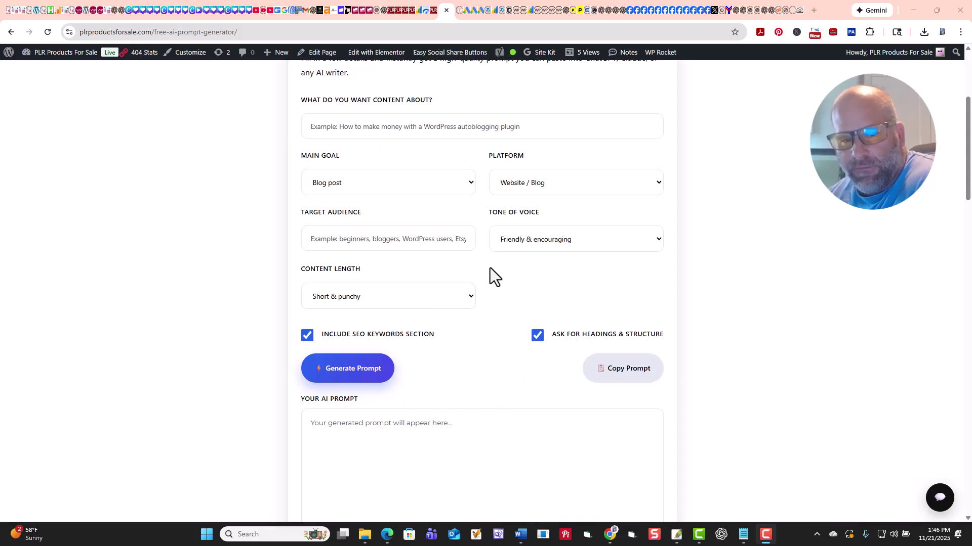
scroll(433, 382, "down", 1)
scroll(505, 331, "down", 3)
scroll(501, 341, "down", 3)
scroll(503, 341, "down", 1)
scroll(503, 341, "up", 3)
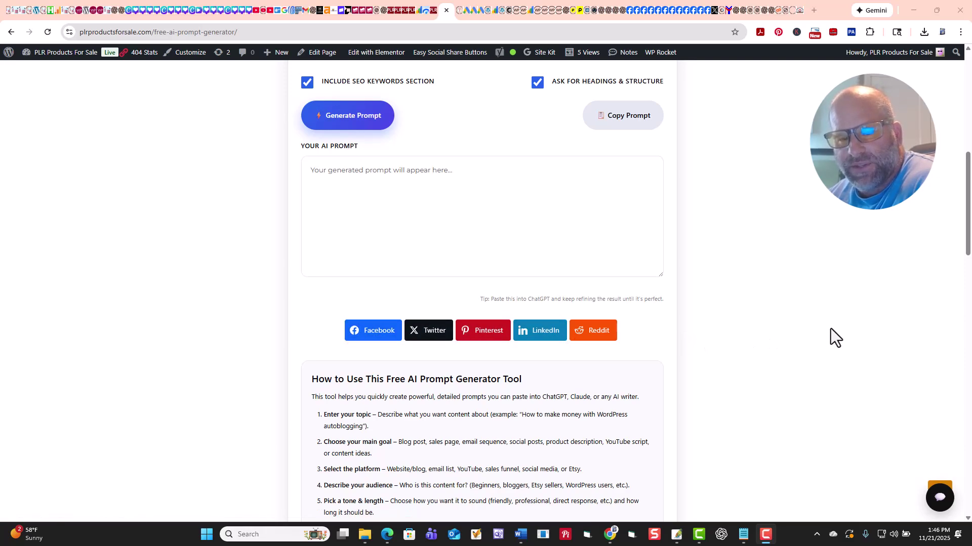
scroll(830, 338, "down", 1)
scroll(831, 338, "down", 1)
scroll(831, 338, "down", 2)
scroll(447, 281, "up", 1)
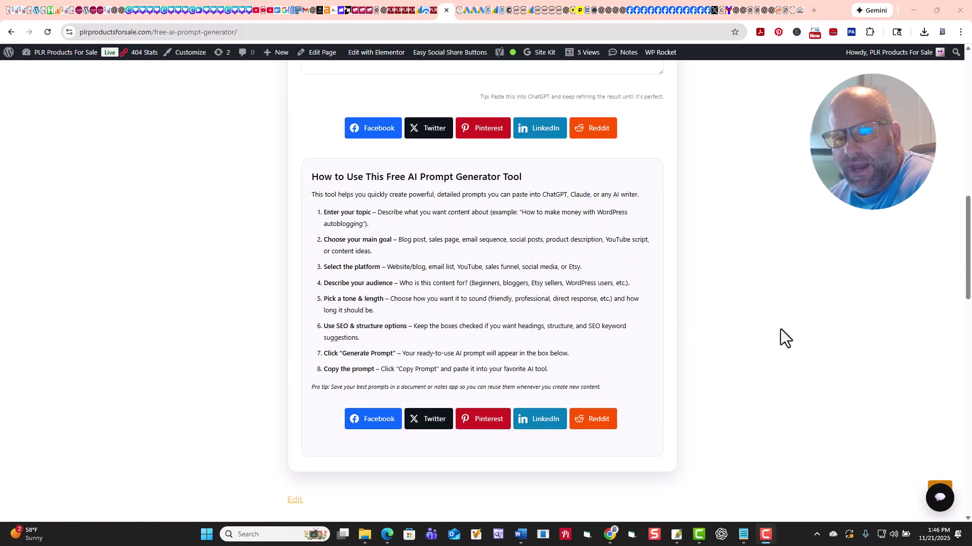
scroll(842, 336, "up", 2)
scroll(842, 336, "up", 2)
scroll(842, 336, "up", 1)
scroll(842, 337, "up", 1)
scroll(842, 335, "up", 1)
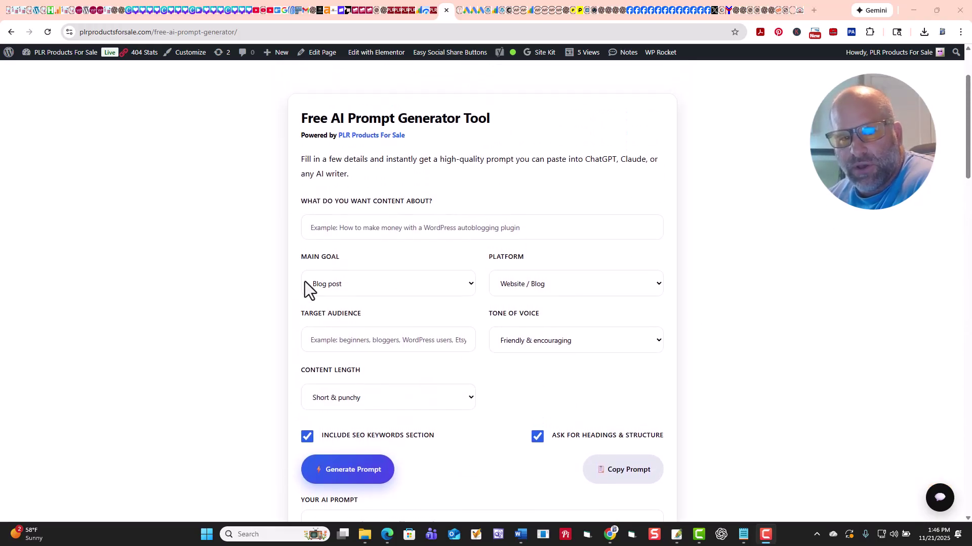
Step: Enter 'what is ai' as the topic, keeping Main Goal 'Blog post' and Platform 'Website / Blog'
left_click(334, 227)
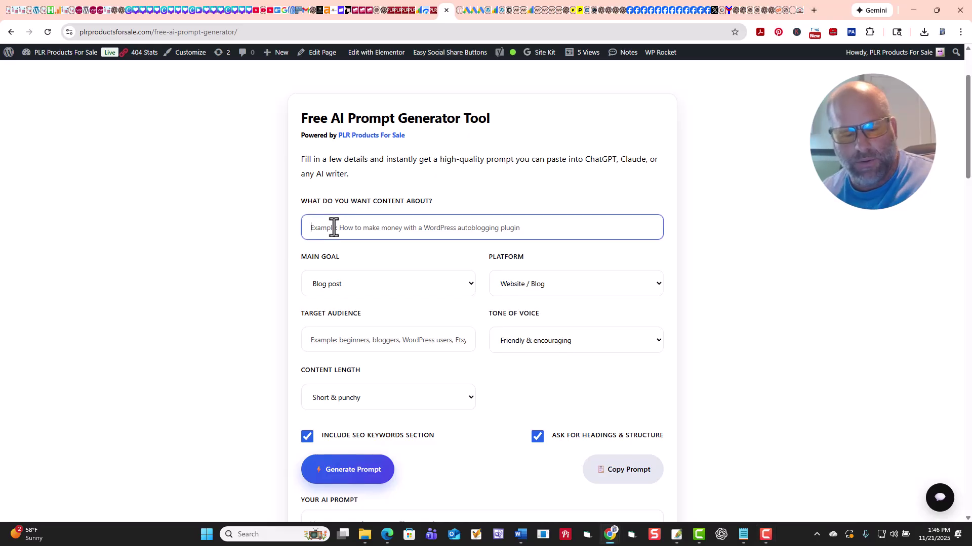
type("what is")
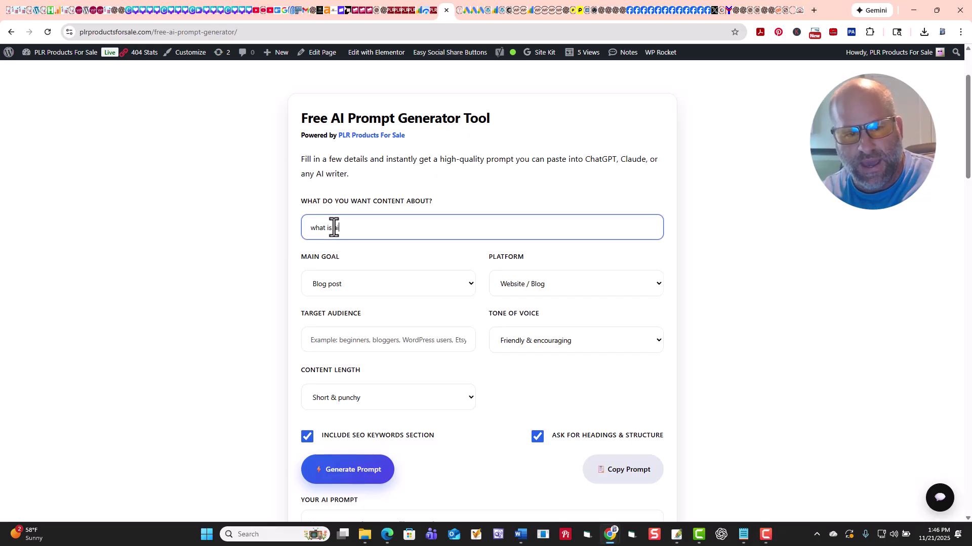
type(" ai")
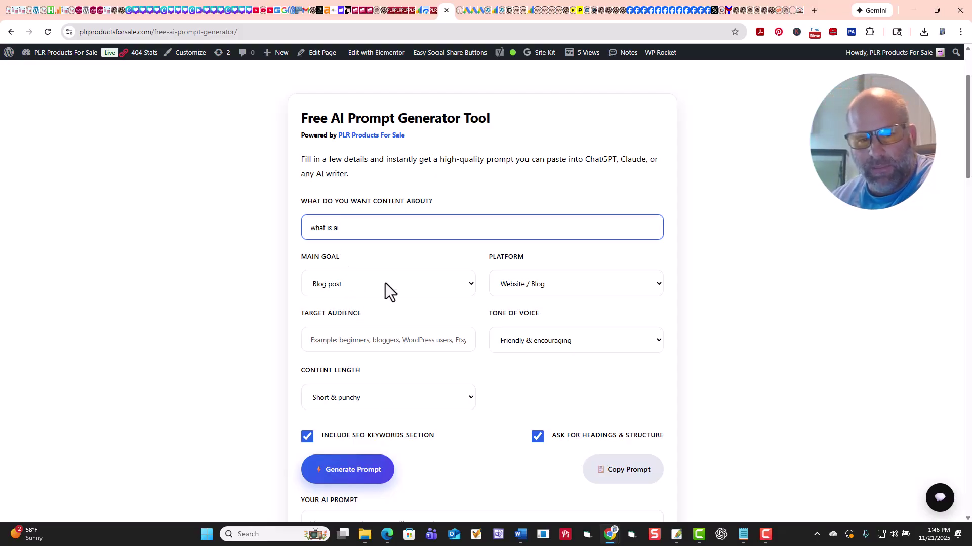
left_click(471, 288)
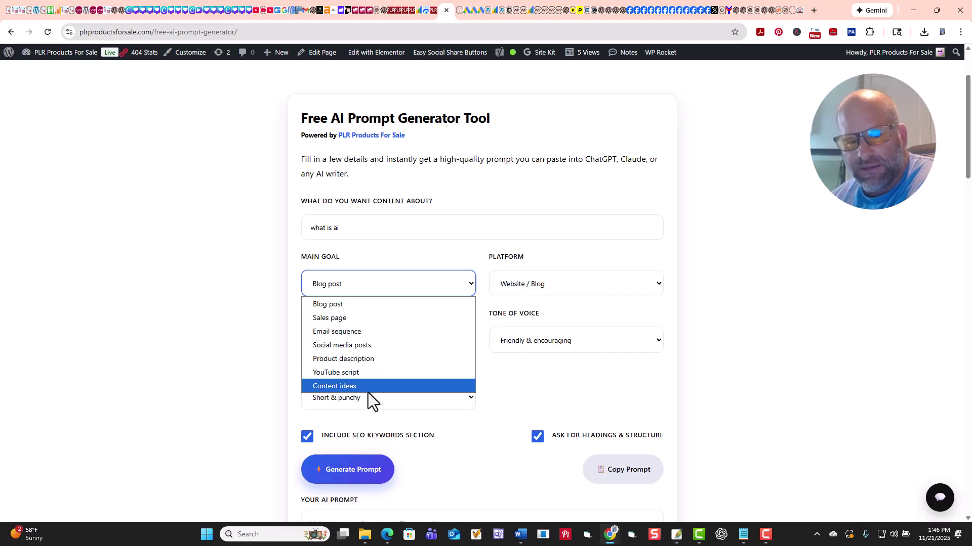
left_click(367, 308)
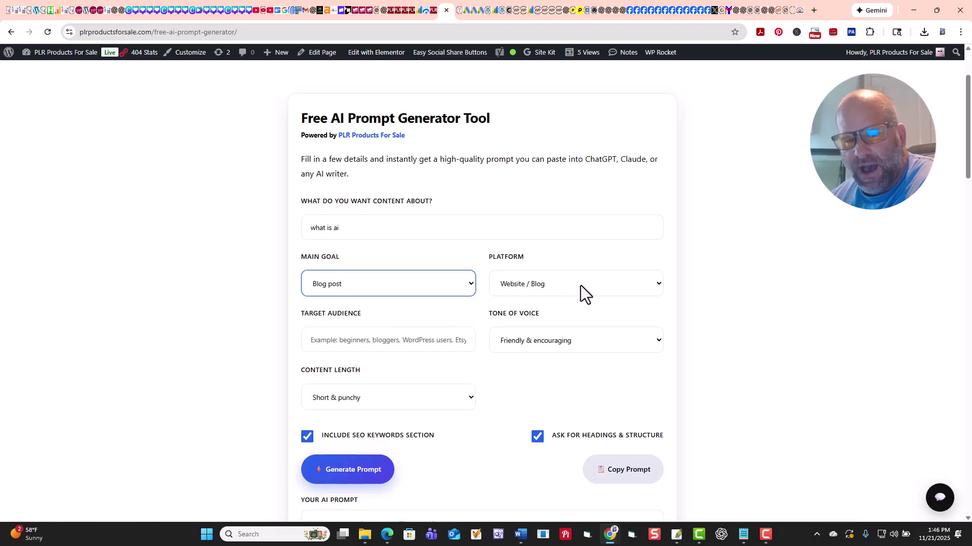
left_click(657, 283)
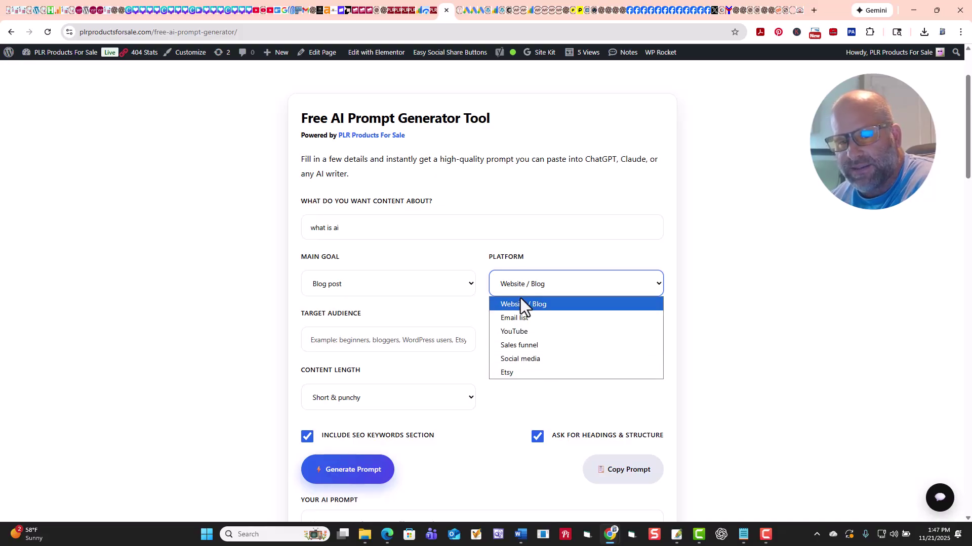
left_click(716, 258)
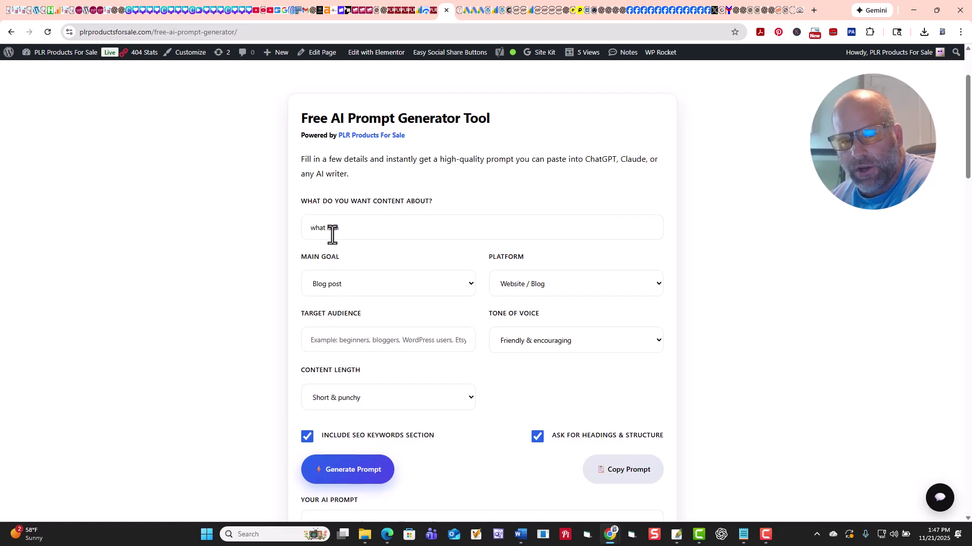
Step: Set Target Audience 'bloggers', keep 'Friendly & encouraging' tone, and choose 'Long-form & detailed' length
left_click(363, 345)
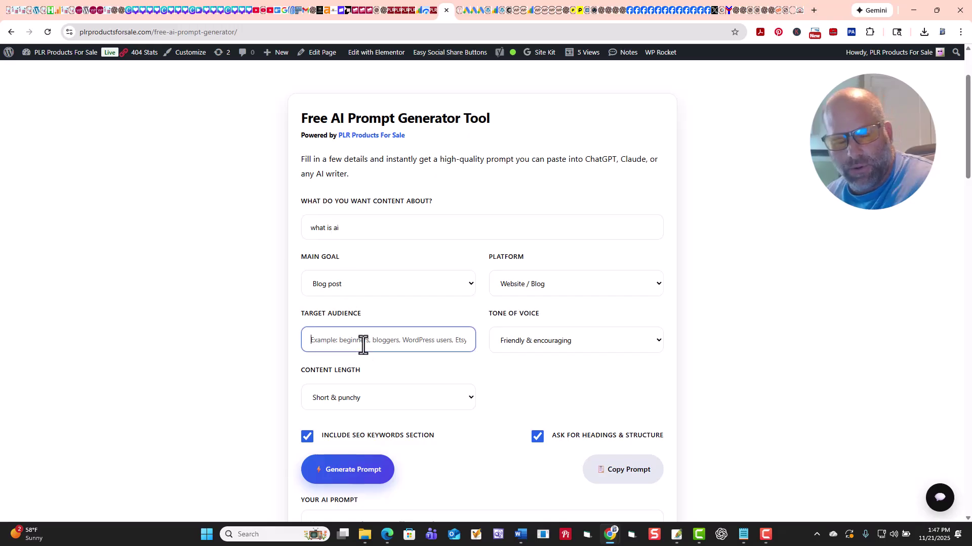
type("blog")
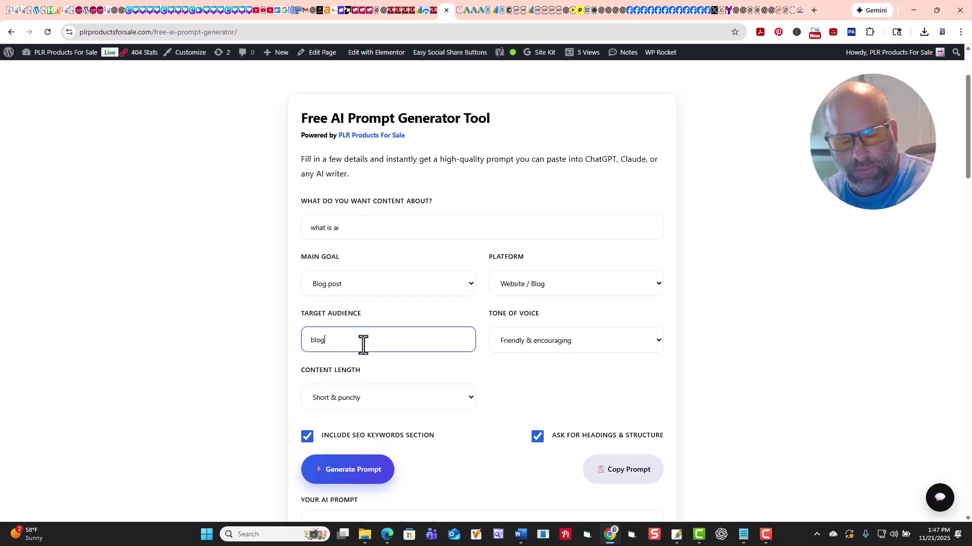
type("gers")
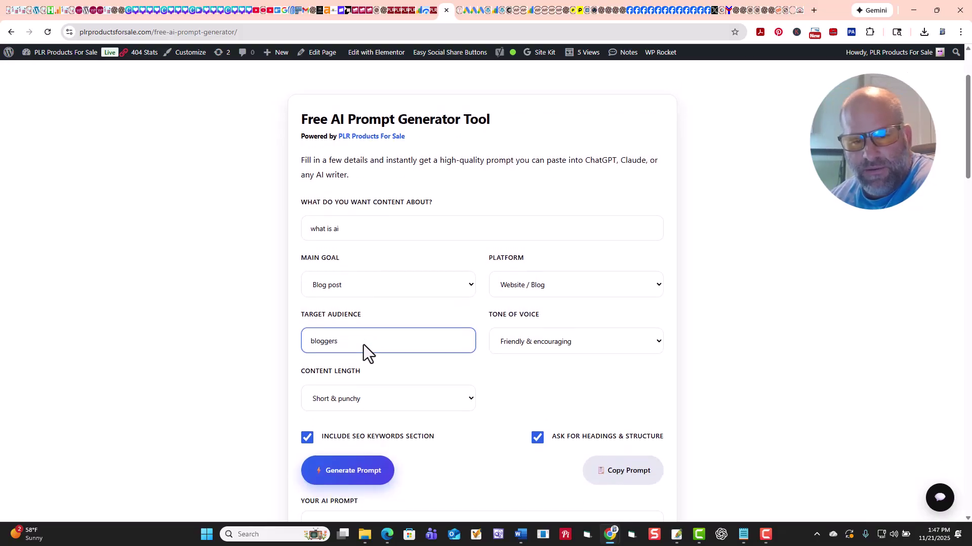
left_click(663, 340)
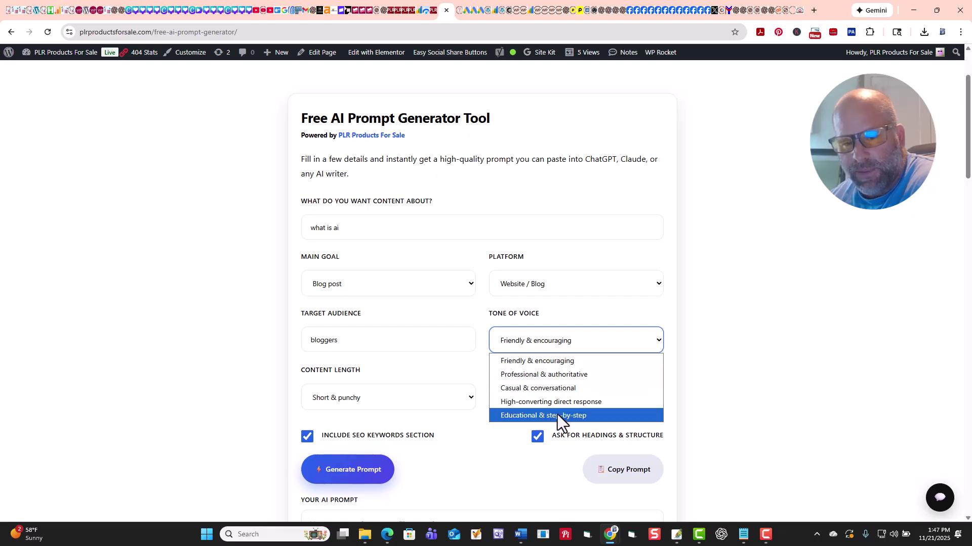
left_click(558, 365)
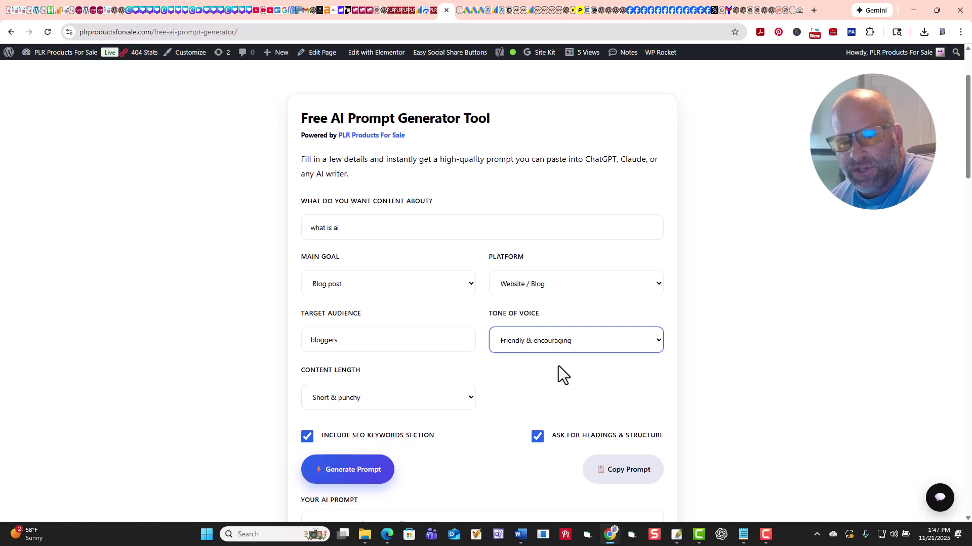
left_click(470, 399)
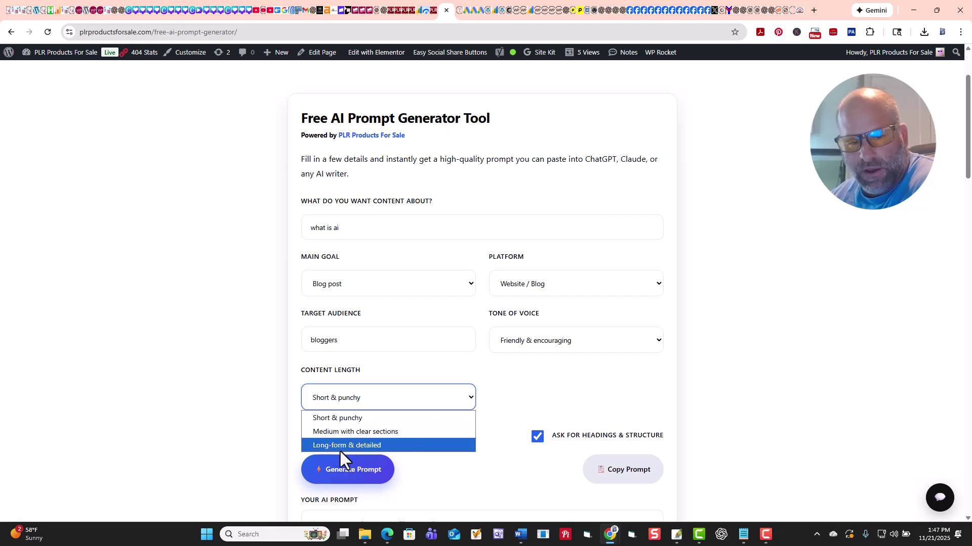
left_click(388, 445)
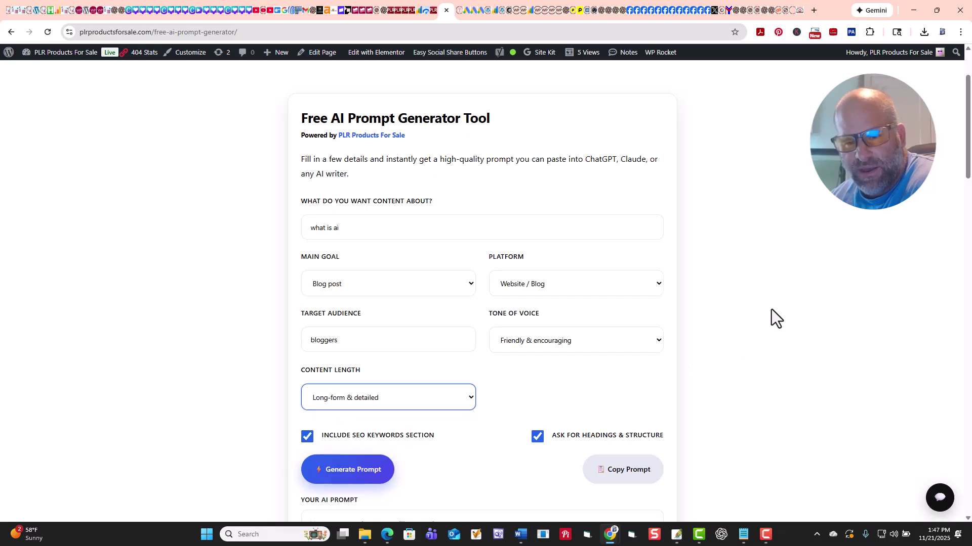
scroll(772, 309, "down", 1)
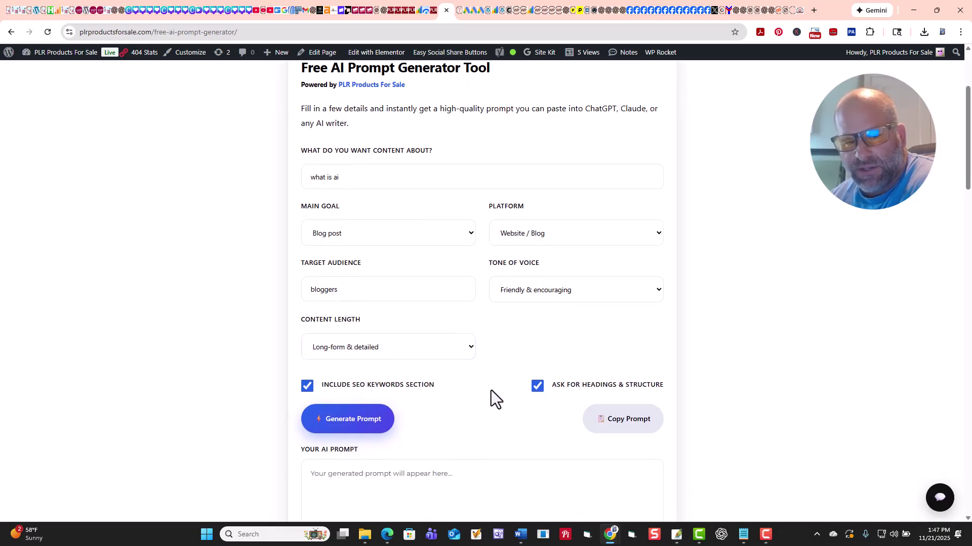
scroll(473, 408, "down", 1)
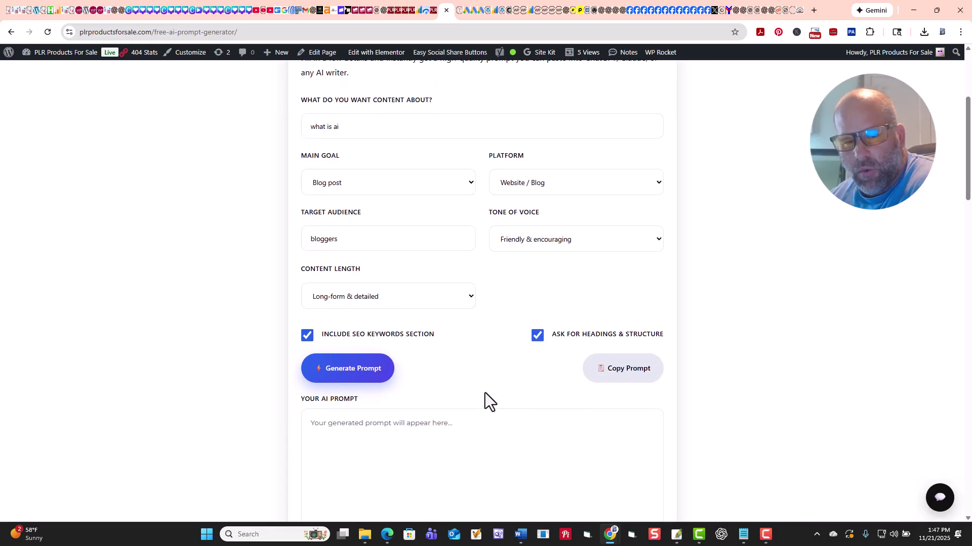
Step: Generate the prompt from the filled form and copy it to the clipboard
left_click(350, 376)
scroll(842, 310, "down", 2)
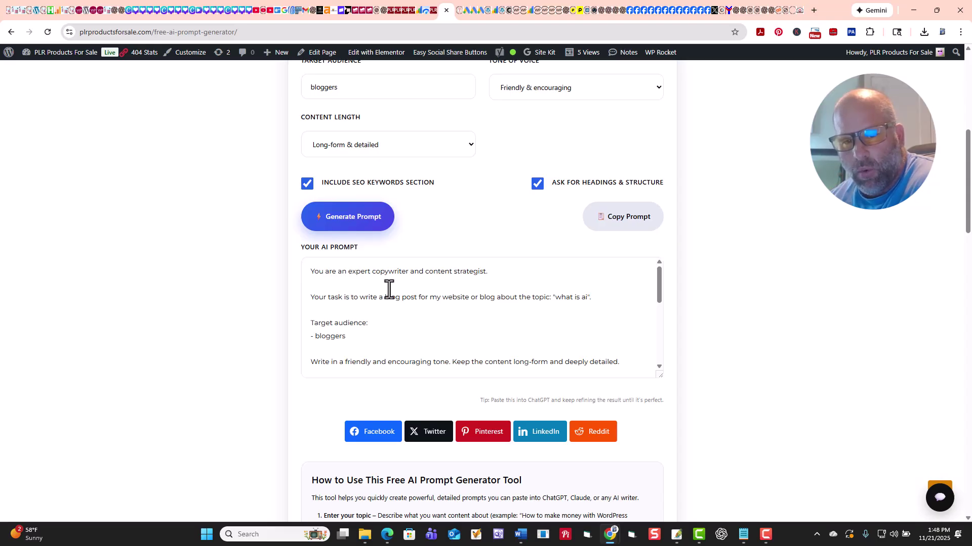
scroll(497, 301, "down", 3)
scroll(496, 303, "down", 3)
scroll(495, 302, "up", 10)
right_click(495, 302)
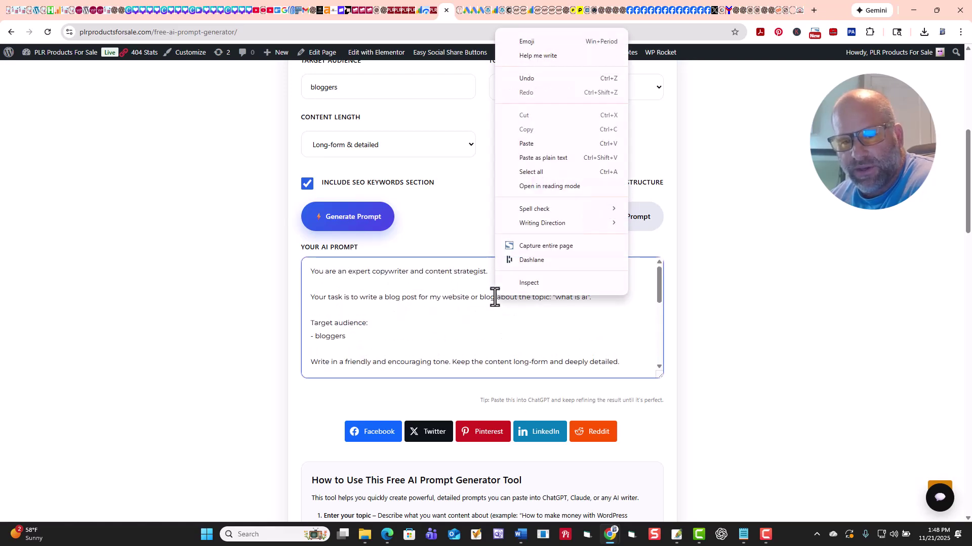
key("Escape")
left_click(630, 220)
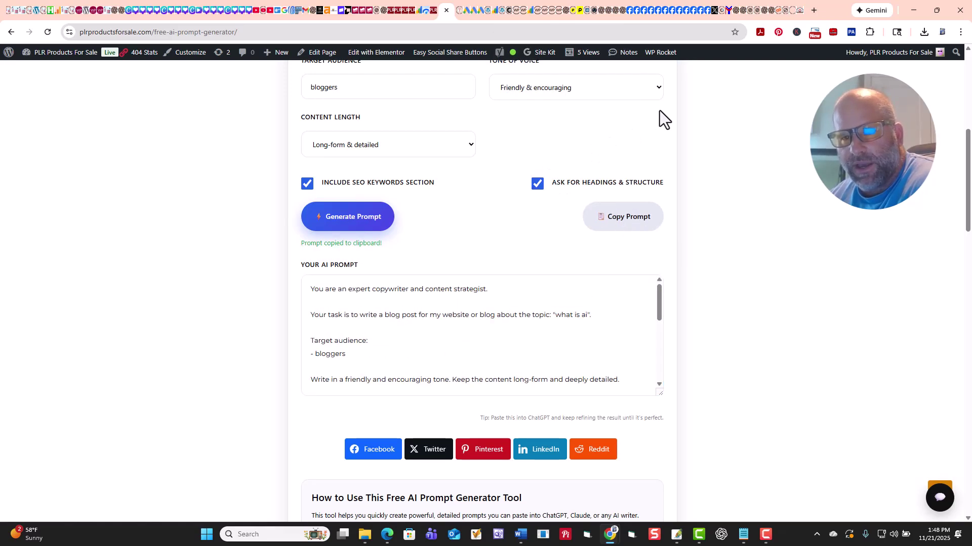
Step: In a new tab, search 'chtgpt' on Google and go to the ChatGPT site
left_click(814, 11)
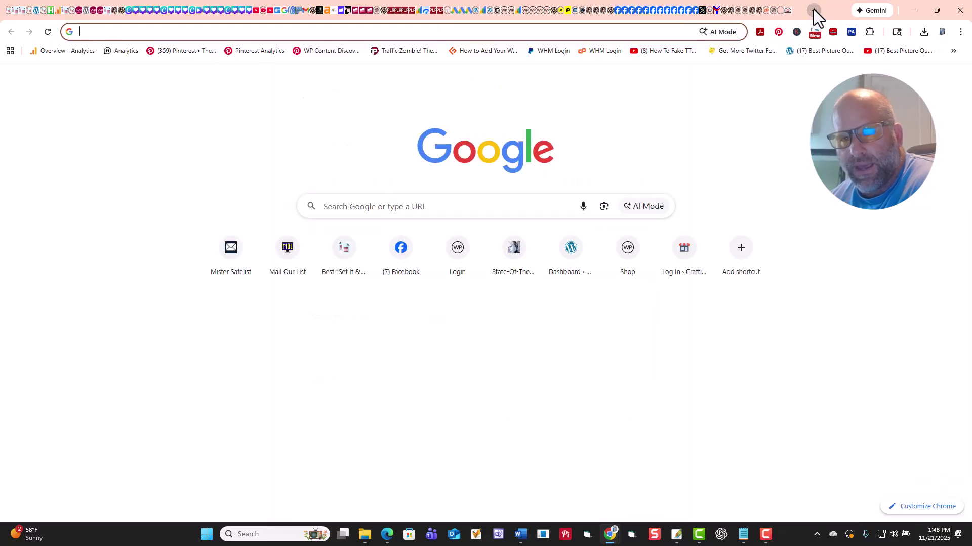
left_click(190, 33)
type("cht")
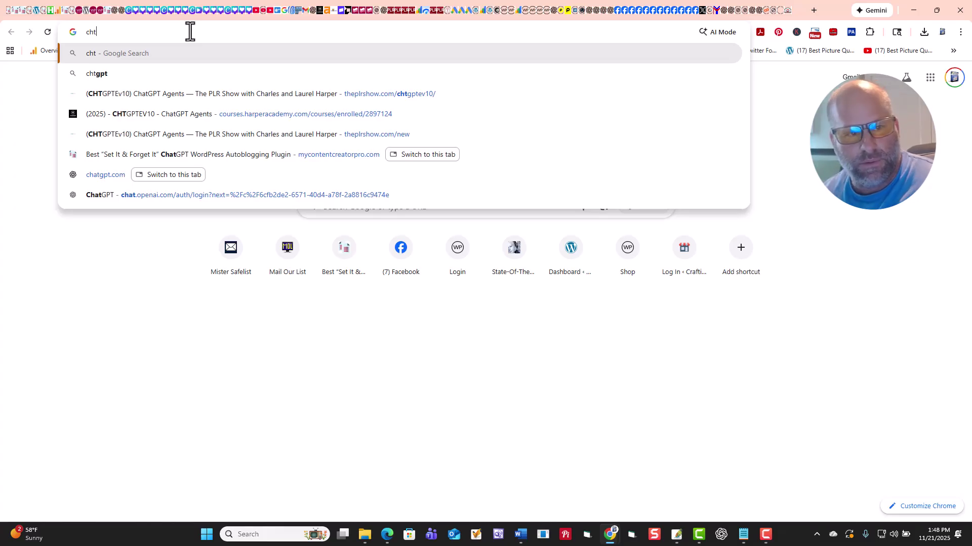
left_click(153, 76)
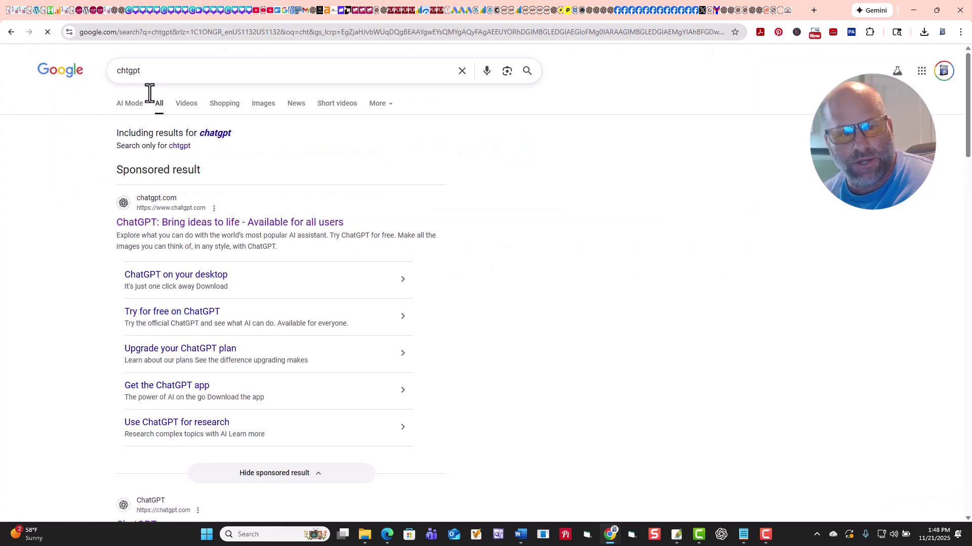
left_click(155, 228)
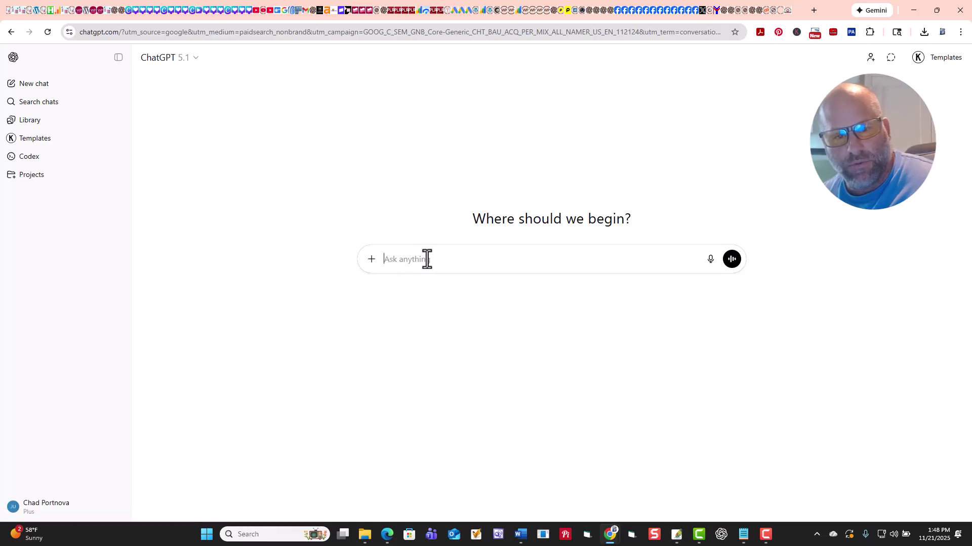
Step: Paste the generated blog-post prompt into ChatGPT and send it
key("ctrl+v")
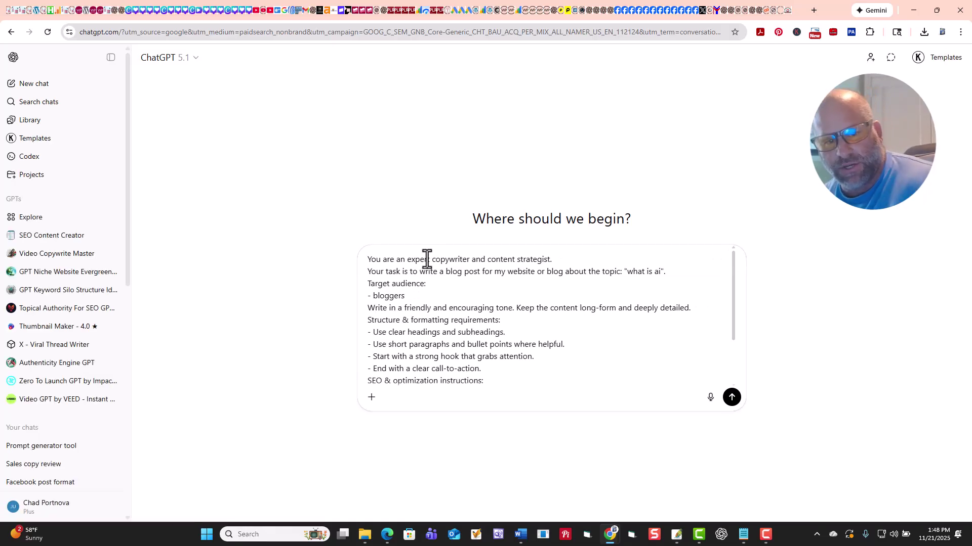
left_click(731, 396)
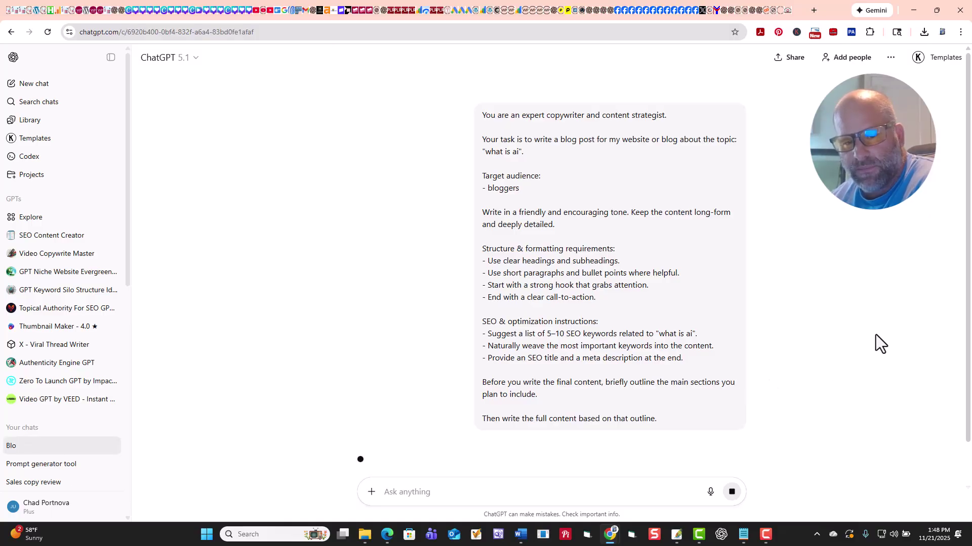
scroll(900, 317, "down", 1)
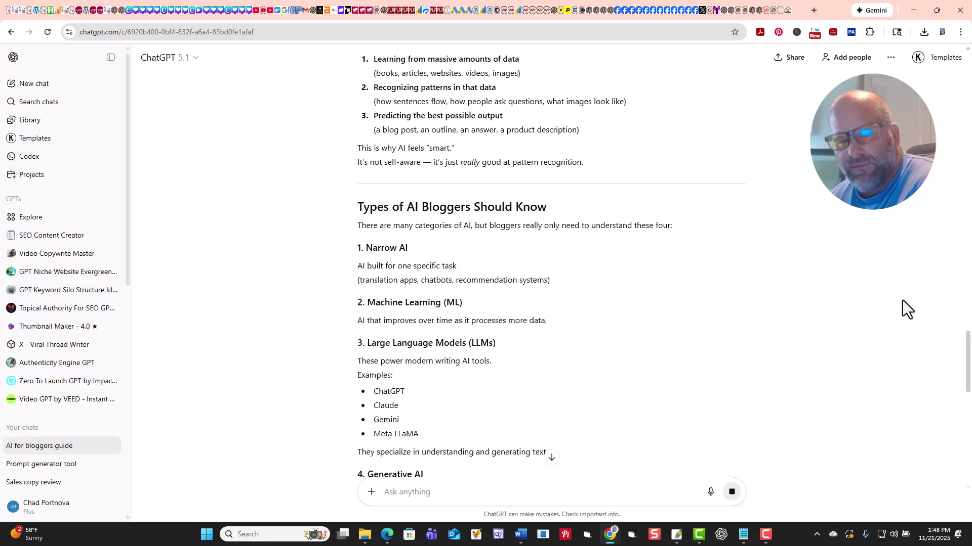
scroll(891, 301, "down", 2)
scroll(892, 301, "down", 1)
scroll(892, 301, "down", 1)
scroll(892, 301, "down", 1)
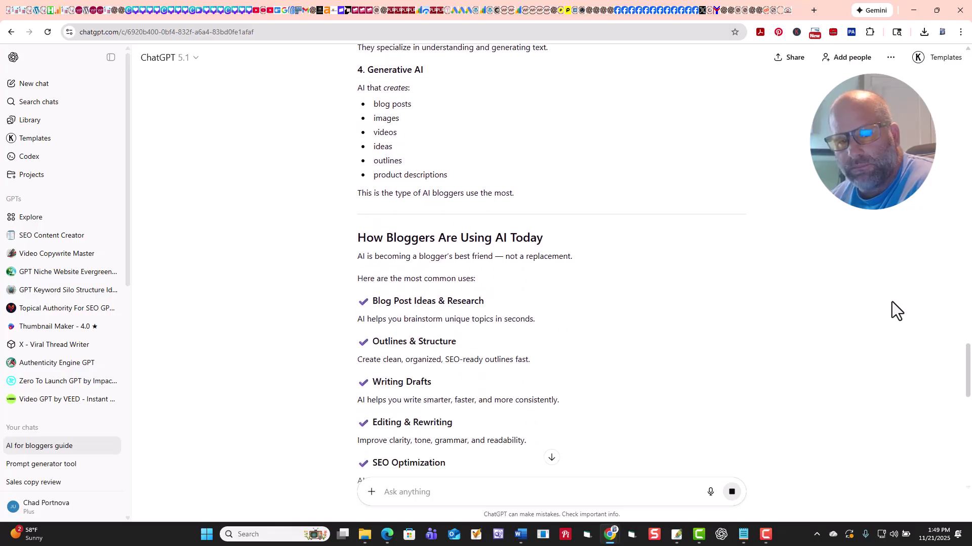
scroll(892, 302, "down", 2)
scroll(892, 301, "down", 1)
scroll(892, 302, "down", 2)
scroll(892, 301, "down", 2)
scroll(893, 302, "down", 1)
scroll(892, 301, "down", 1)
scroll(891, 301, "down", 1)
scroll(892, 301, "down", 2)
scroll(892, 302, "down", 1)
scroll(892, 302, "down", 1)
scroll(891, 302, "down", 1)
scroll(892, 301, "down", 1)
scroll(892, 302, "down", 1)
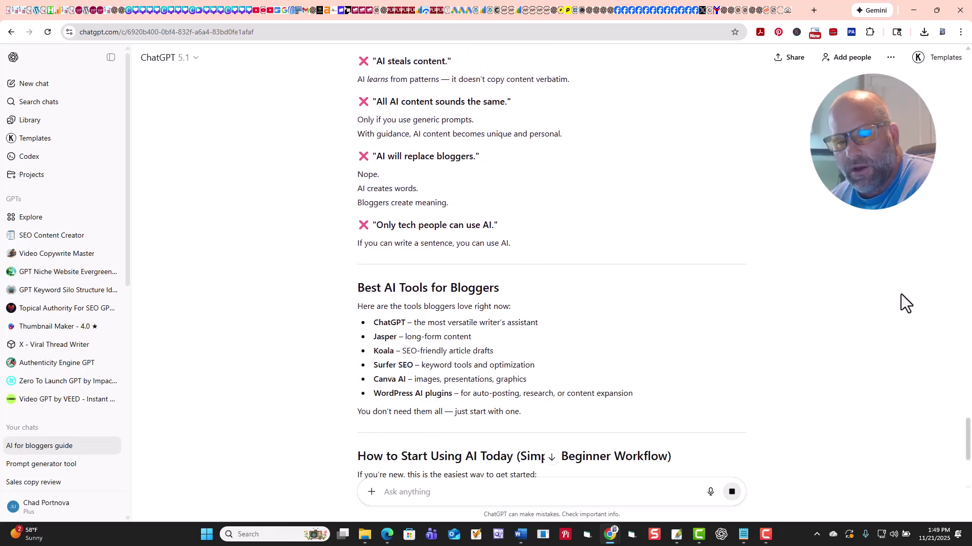
scroll(914, 286, "down", 2)
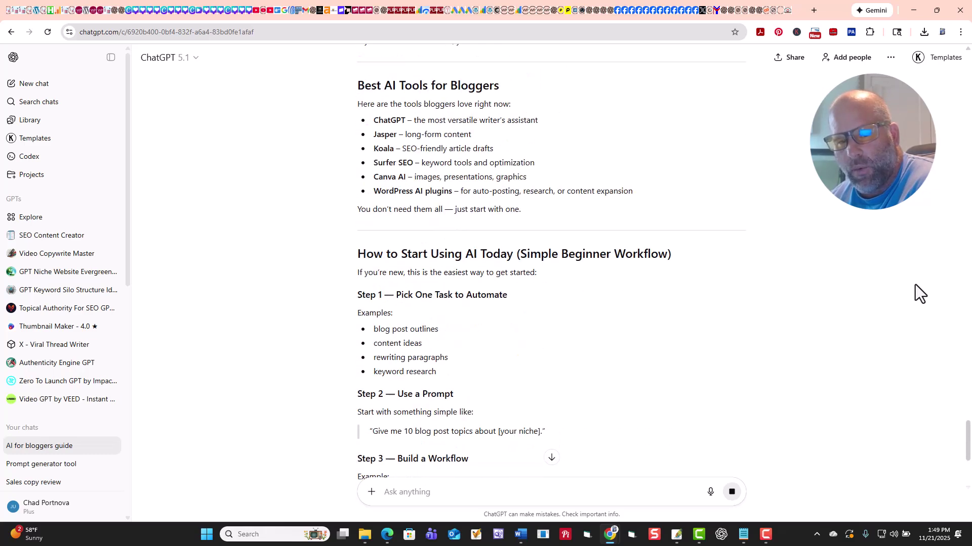
scroll(915, 285, "down", 3)
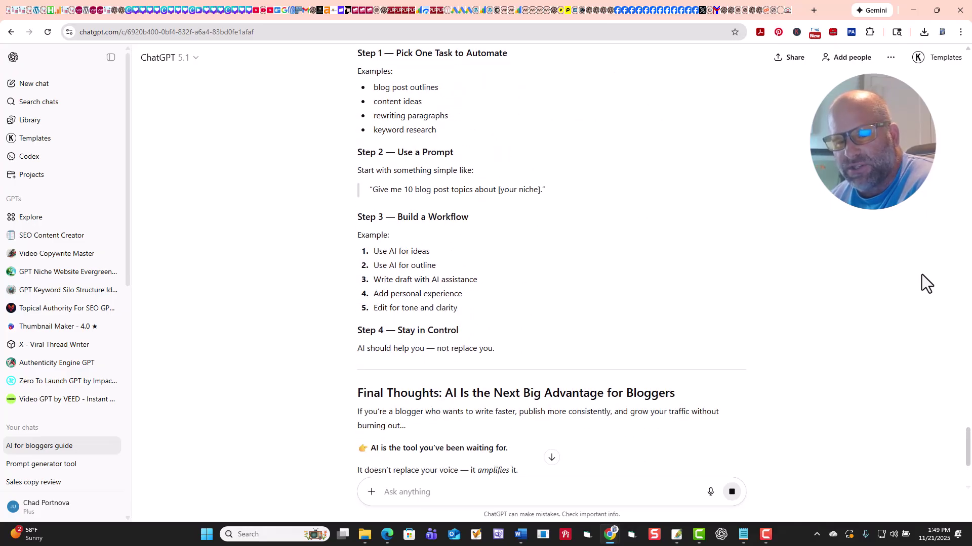
scroll(920, 272, "down", 1)
scroll(920, 273, "down", 2)
scroll(921, 274, "down", 1)
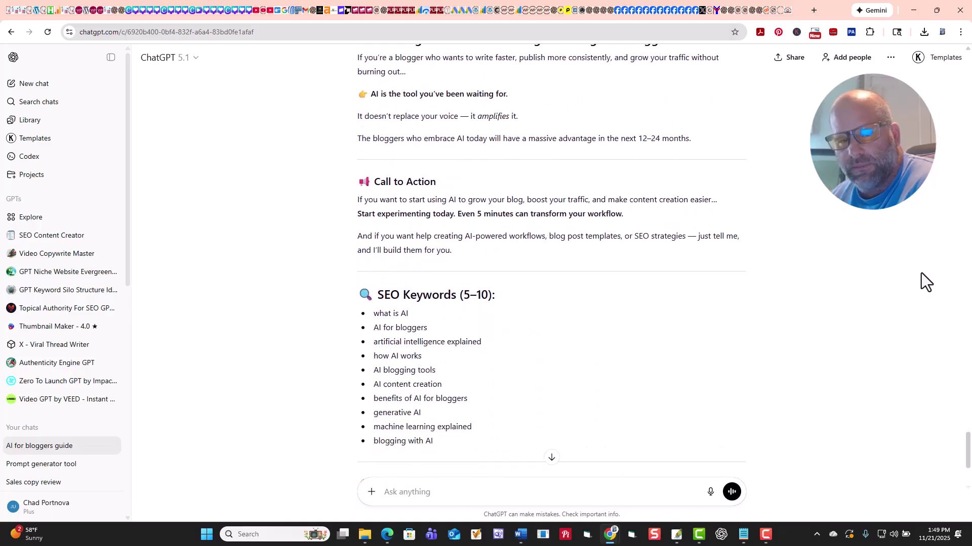
scroll(661, 218, "down", 1)
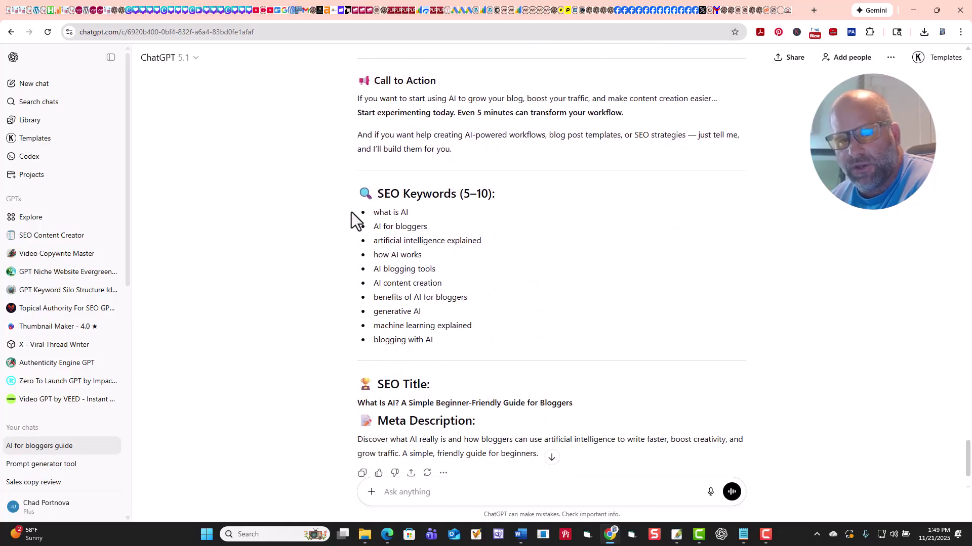
scroll(701, 216, "down", 1)
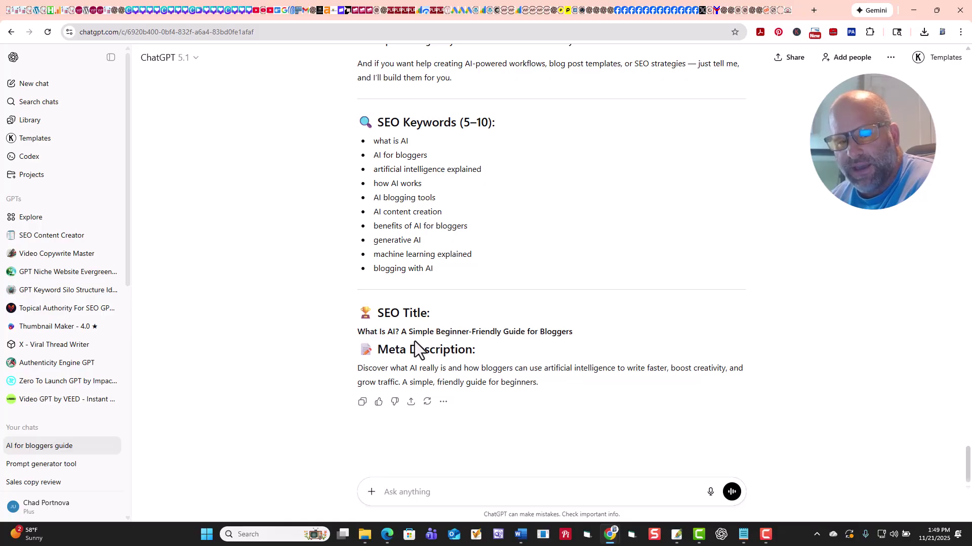
scroll(605, 349, "up", 3)
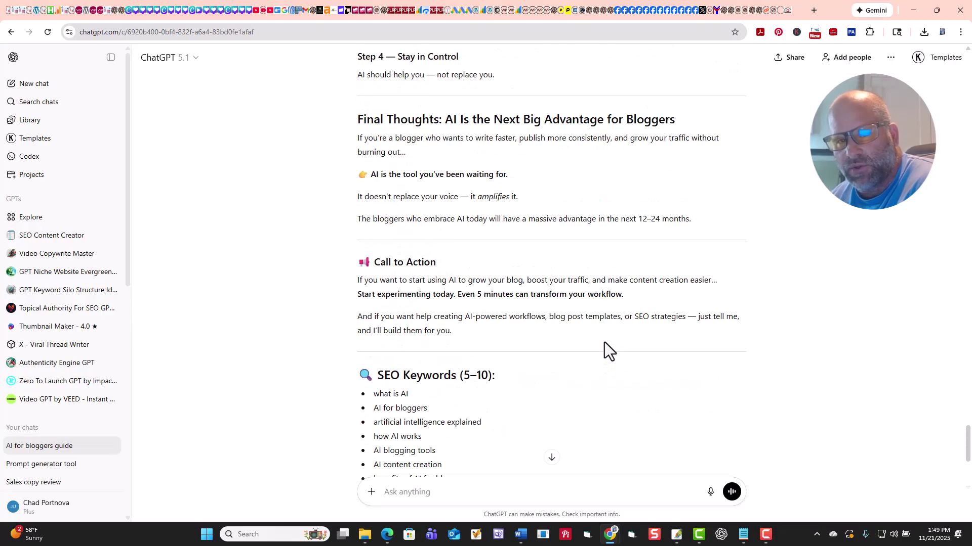
scroll(605, 342, "up", 3)
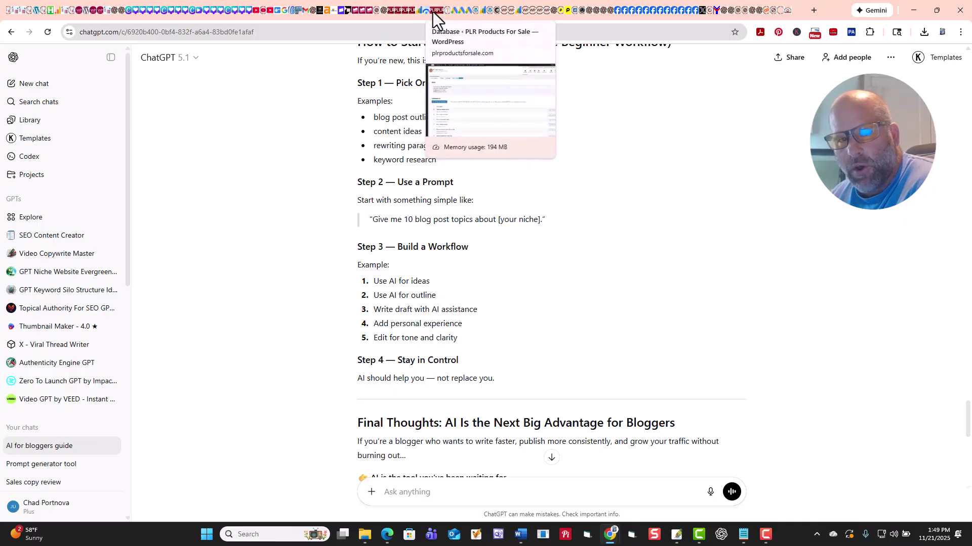
left_click(410, 11)
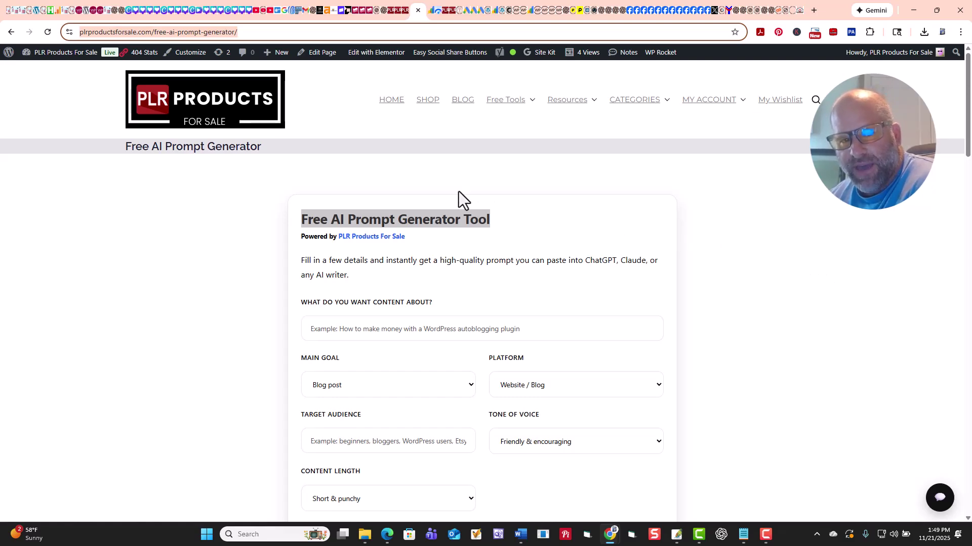
left_click(485, 224)
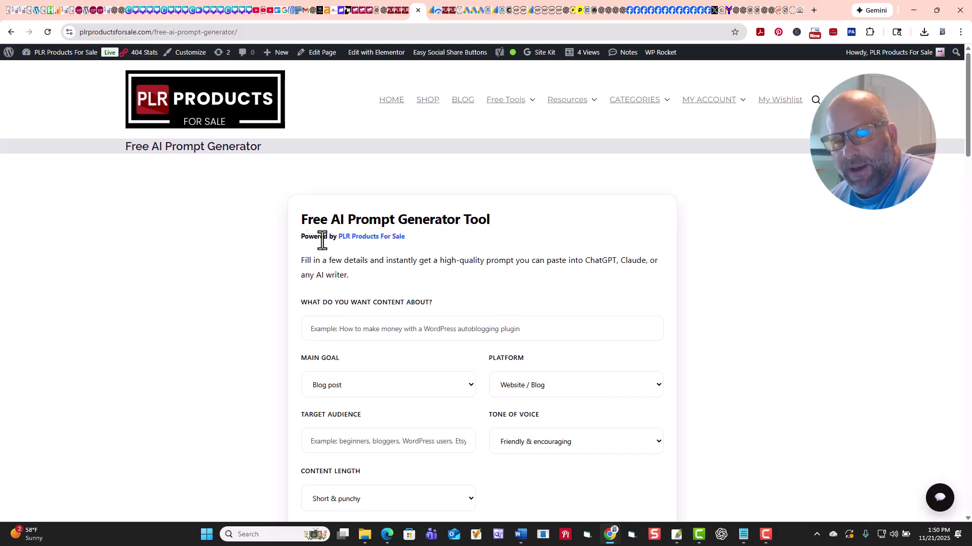
Step: Browse the plrproductsforsale.com homepage down to the search bar and category tiles
left_click(381, 239)
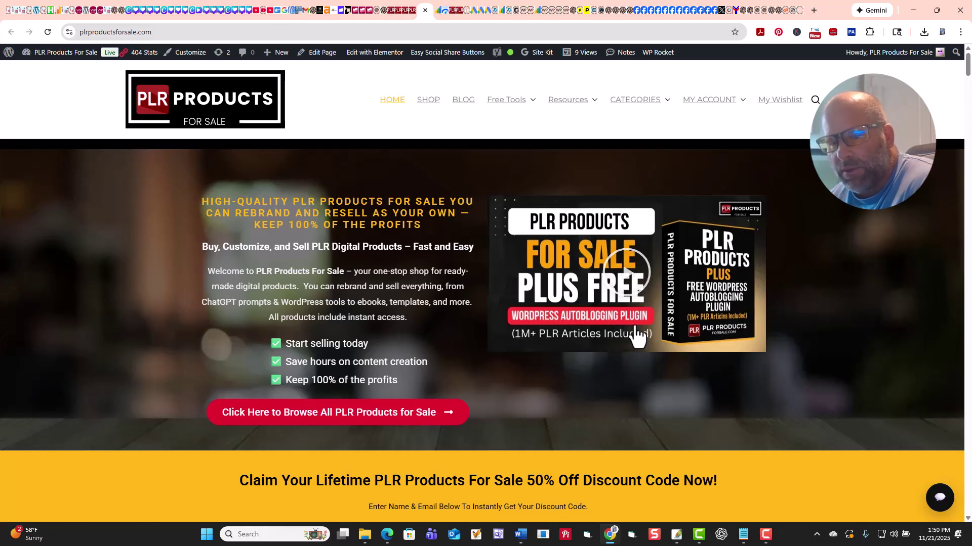
scroll(631, 340, "down", 3)
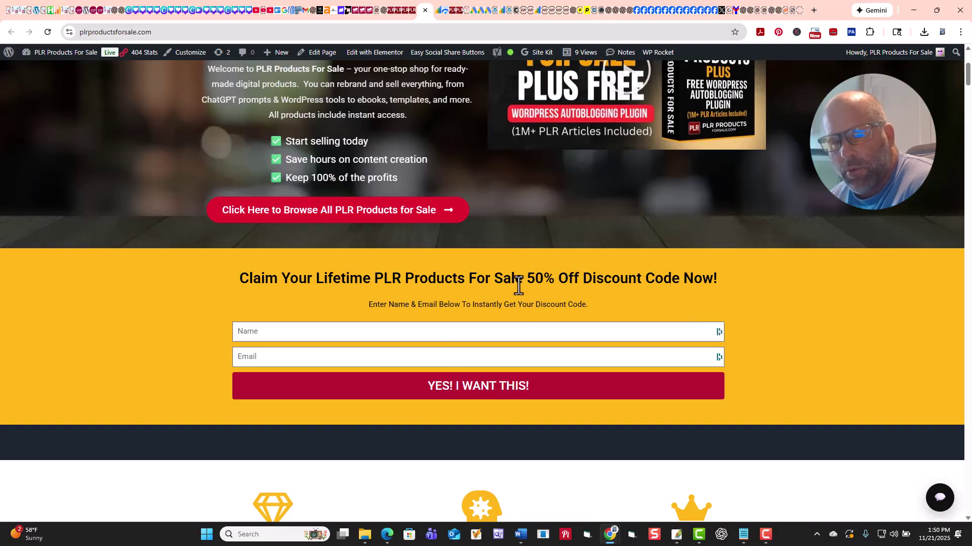
scroll(377, 297, "down", 5)
scroll(376, 295, "down", 2)
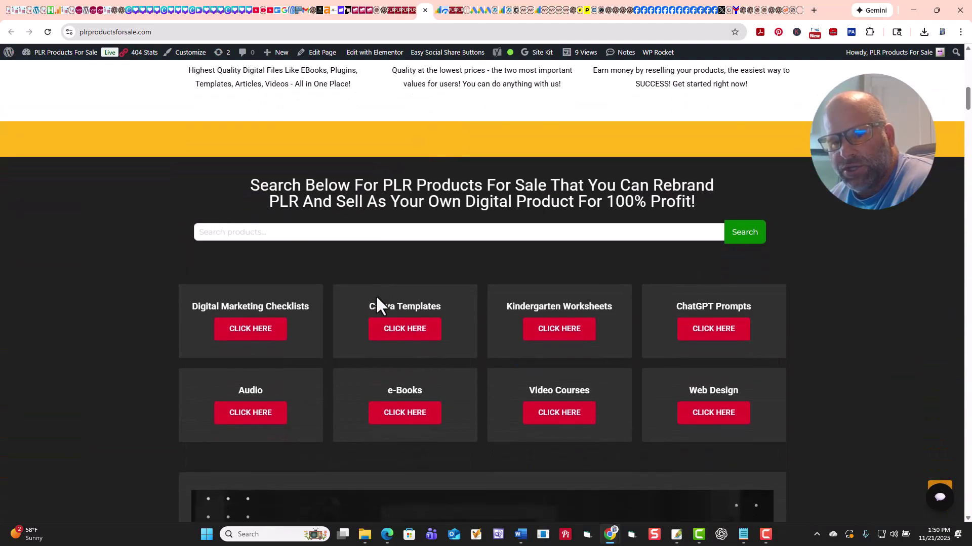
scroll(376, 295, "down", 1)
scroll(376, 295, "down", 1)
scroll(376, 300, "down", 1)
scroll(372, 311, "down", 1)
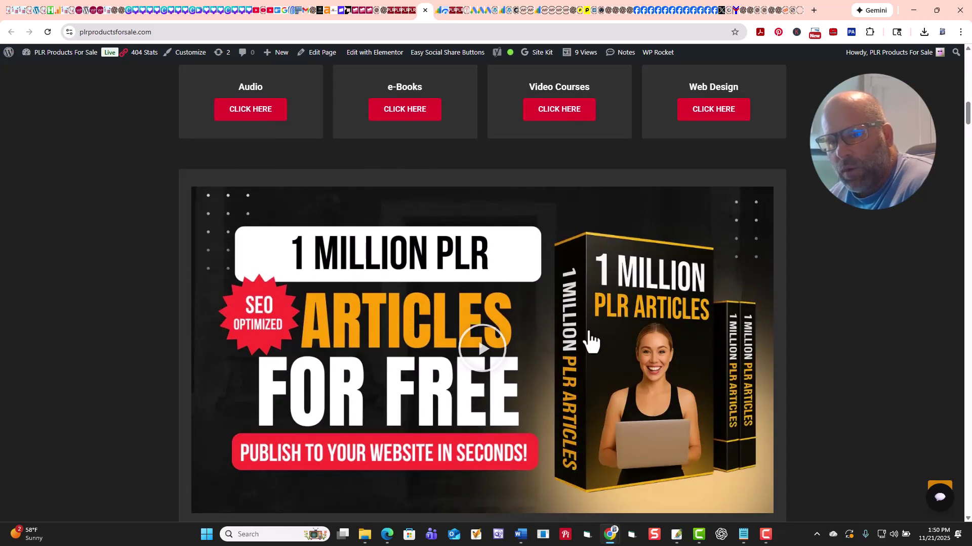
scroll(645, 334, "down", 1)
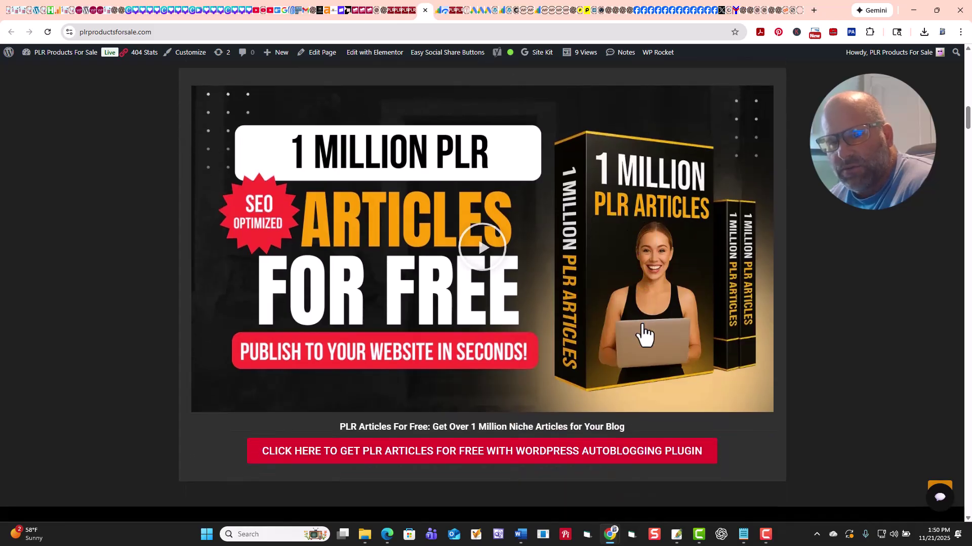
scroll(643, 334, "up", 3)
scroll(641, 332, "up", 1)
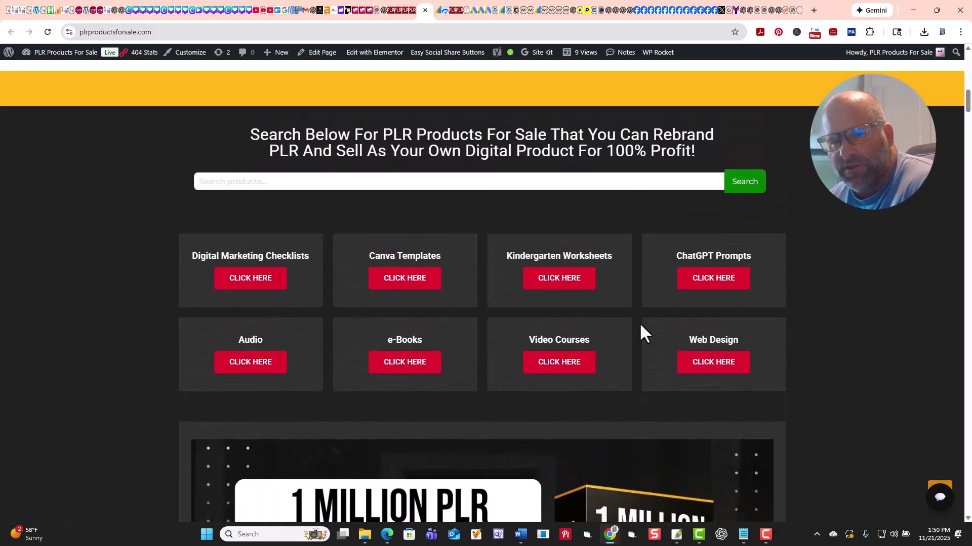
scroll(643, 330, "up", 1)
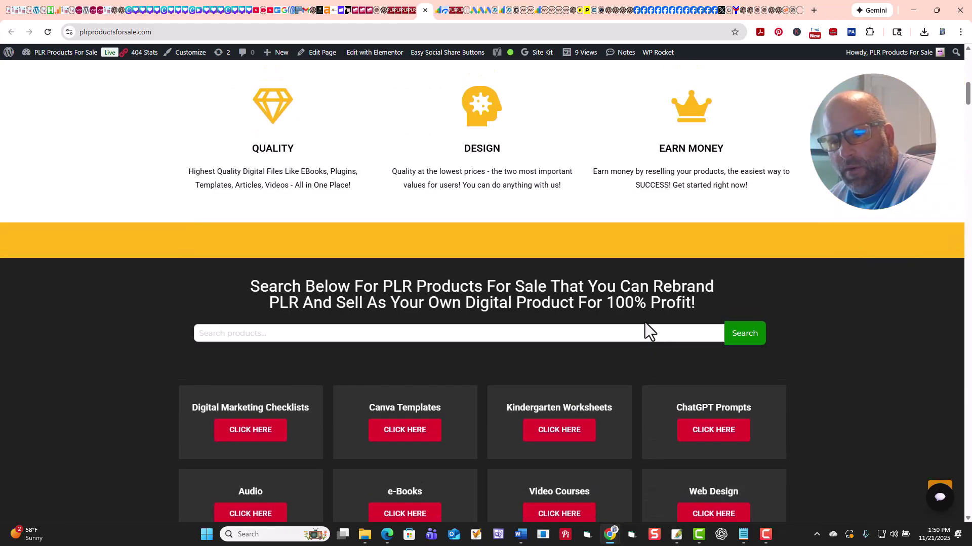
key("F10")
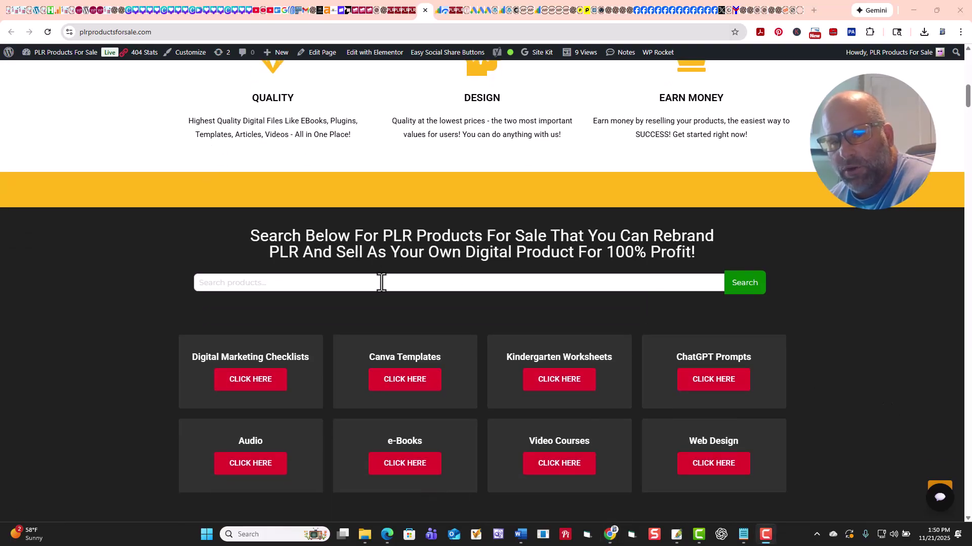
Step: Ask the shopping assistant 'make money' and scroll through its suggested product picks
left_click(939, 493)
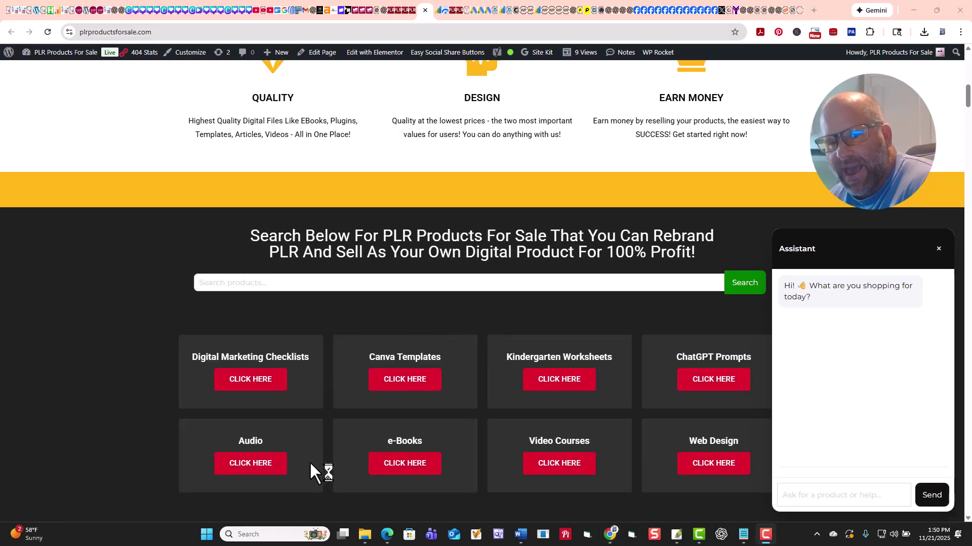
left_click(813, 499)
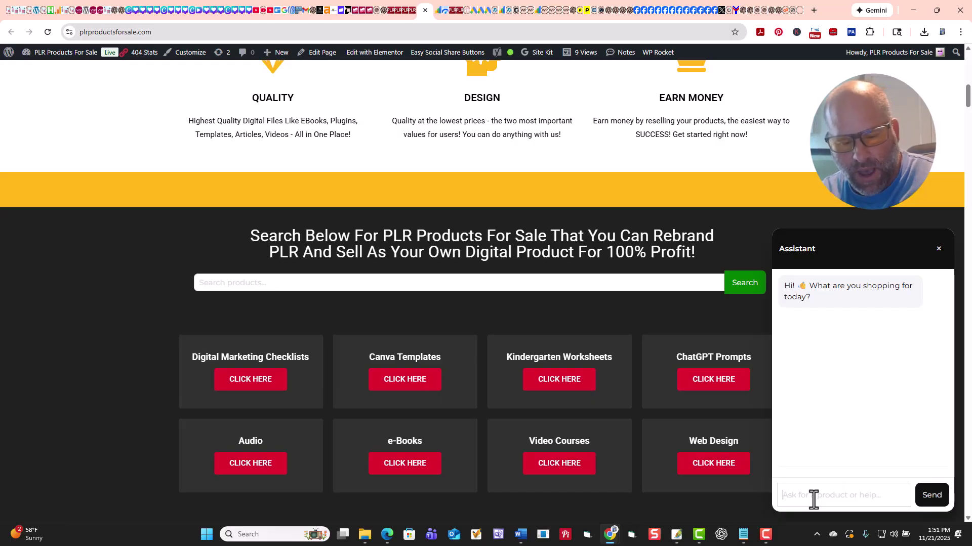
type("make m")
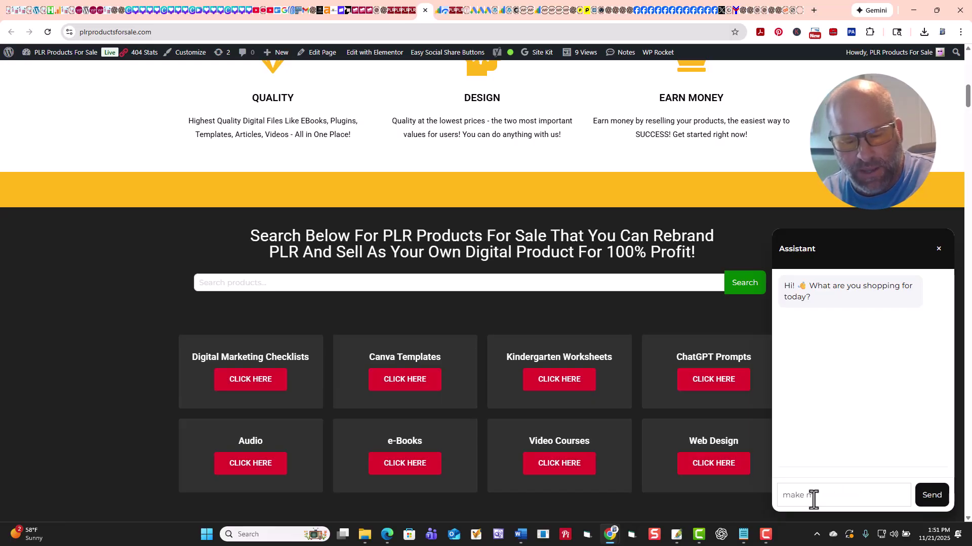
type("oney")
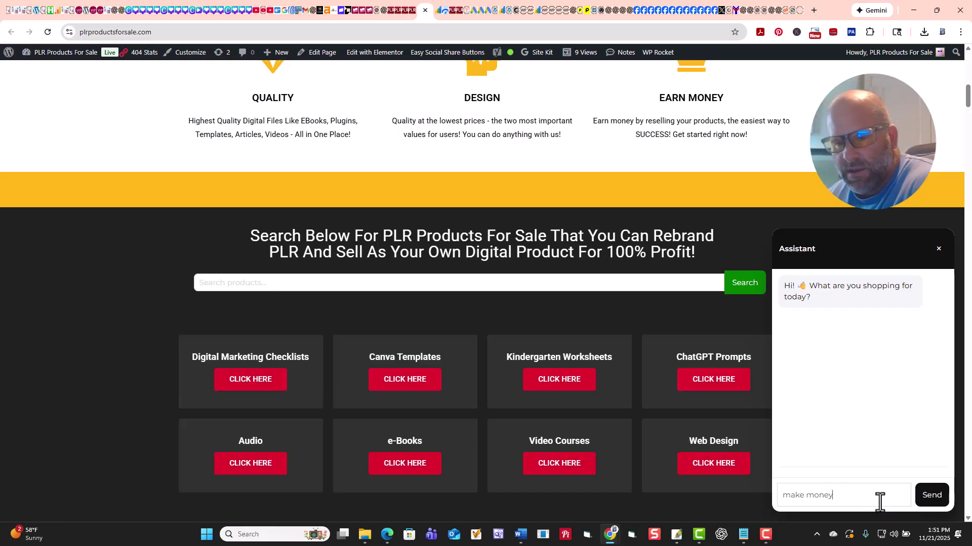
left_click(929, 507)
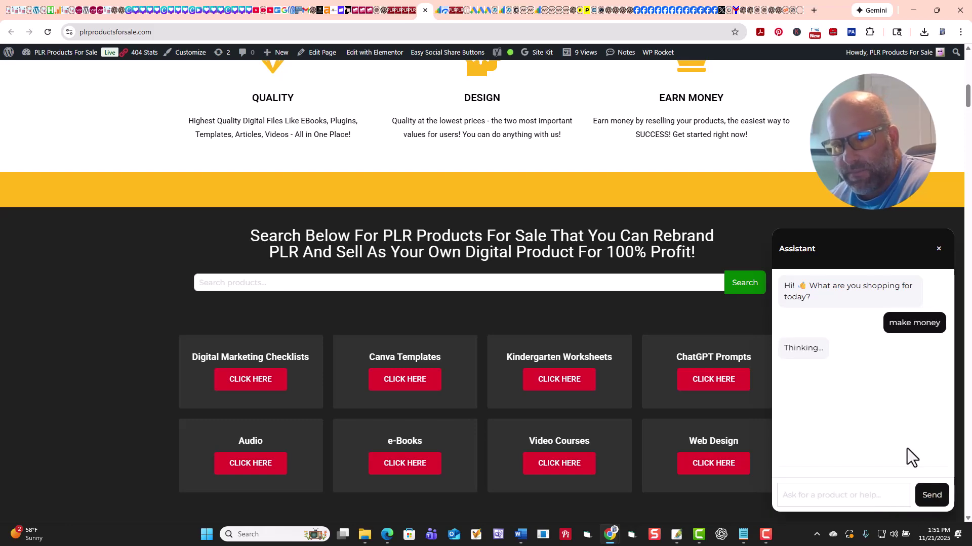
scroll(898, 444, "down", 1)
scroll(897, 445, "down", 1)
scroll(898, 446, "down", 1)
scroll(898, 447, "down", 1)
scroll(899, 446, "down", 2)
scroll(898, 446, "down", 2)
scroll(898, 445, "down", 2)
scroll(899, 446, "down", 2)
scroll(898, 446, "down", 2)
scroll(897, 445, "down", 2)
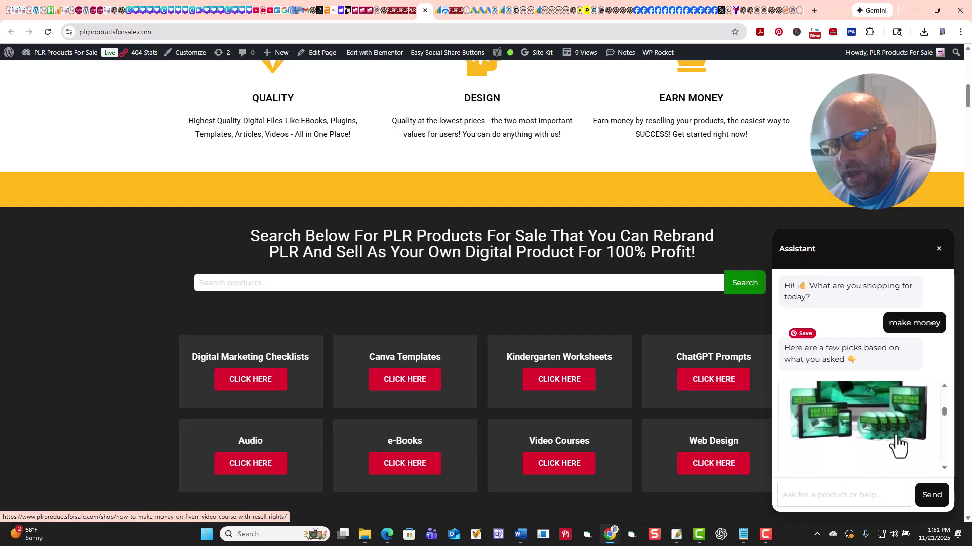
scroll(898, 446, "down", 2)
scroll(898, 446, "down", 2)
scroll(898, 445, "down", 2)
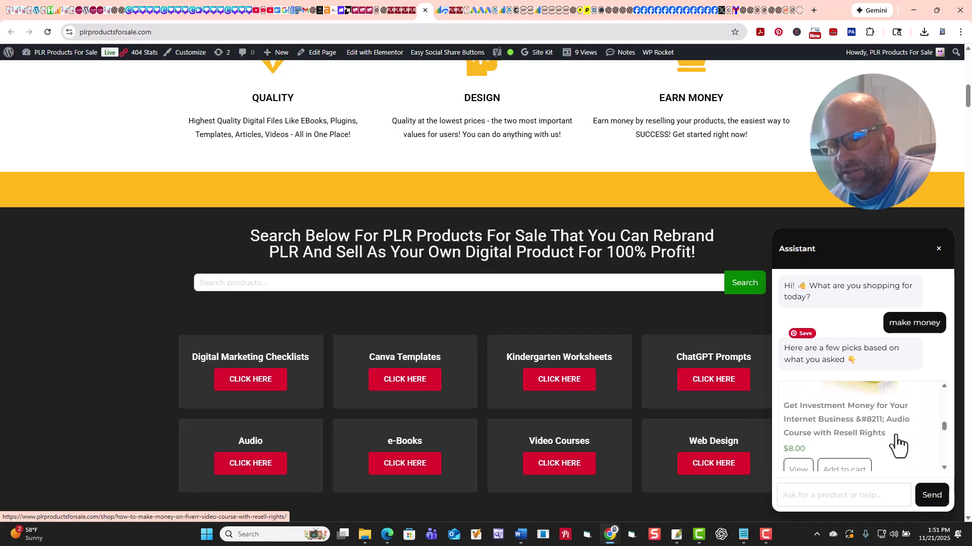
scroll(898, 446, "down", 2)
scroll(897, 446, "down", 2)
scroll(898, 446, "down", 2)
scroll(898, 446, "down", 2)
scroll(898, 446, "down", 2)
scroll(899, 446, "down", 2)
scroll(898, 446, "down", 2)
scroll(897, 445, "up", 2)
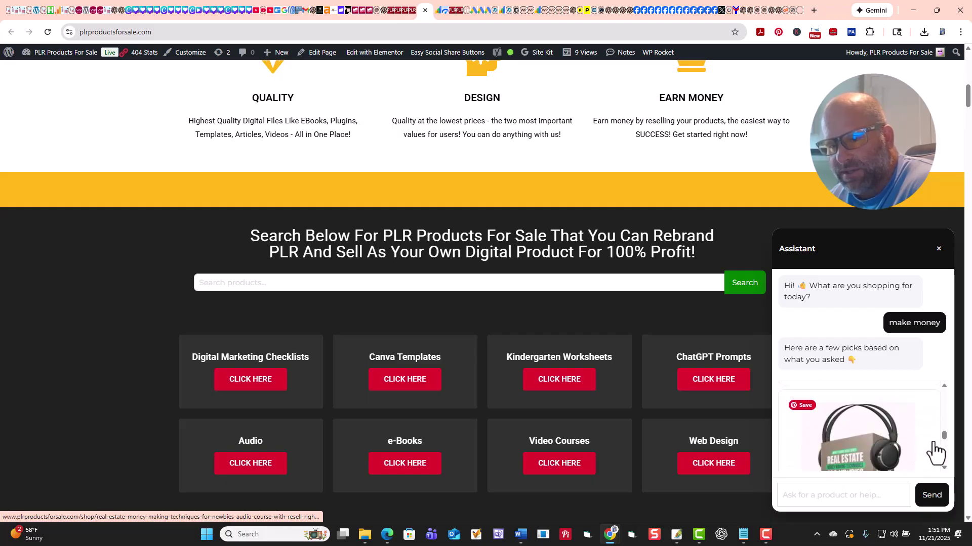
left_click_drag(943, 441, 941, 406)
scroll(920, 394, "up", 3)
scroll(912, 413, "down", 2)
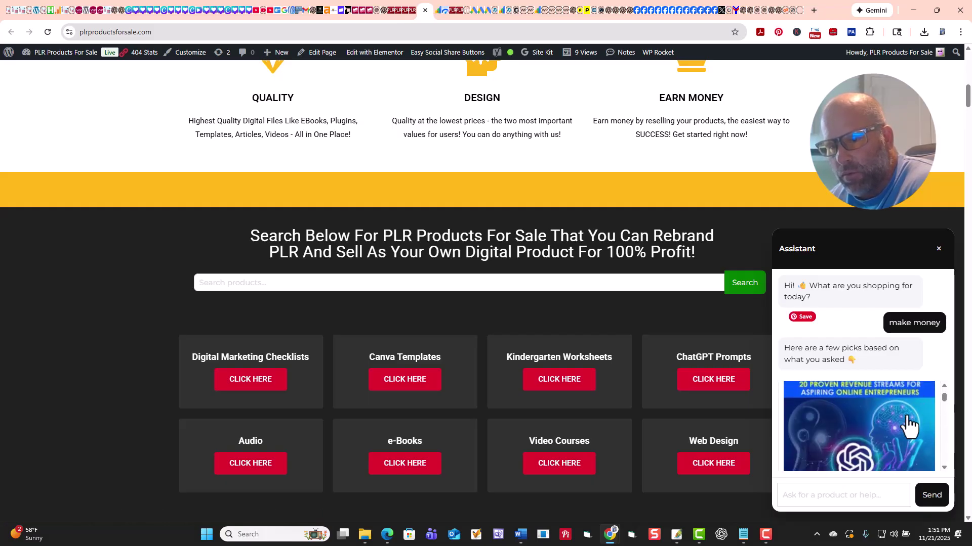
scroll(903, 428, "up", 1)
Step: View the How To Make Money With ChatGPT Blueprint product page, then move to the WordPress admin tab
left_click(903, 429)
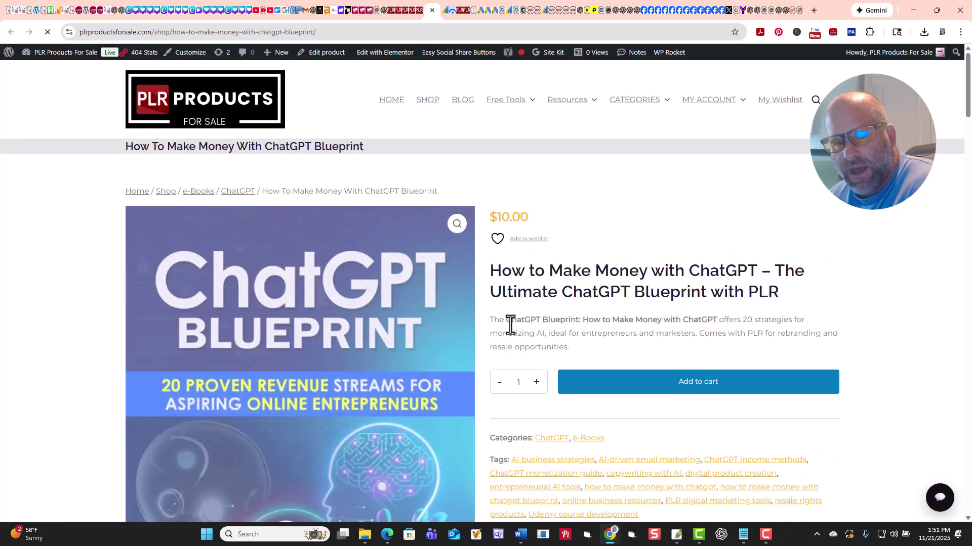
scroll(503, 338, "down", 2)
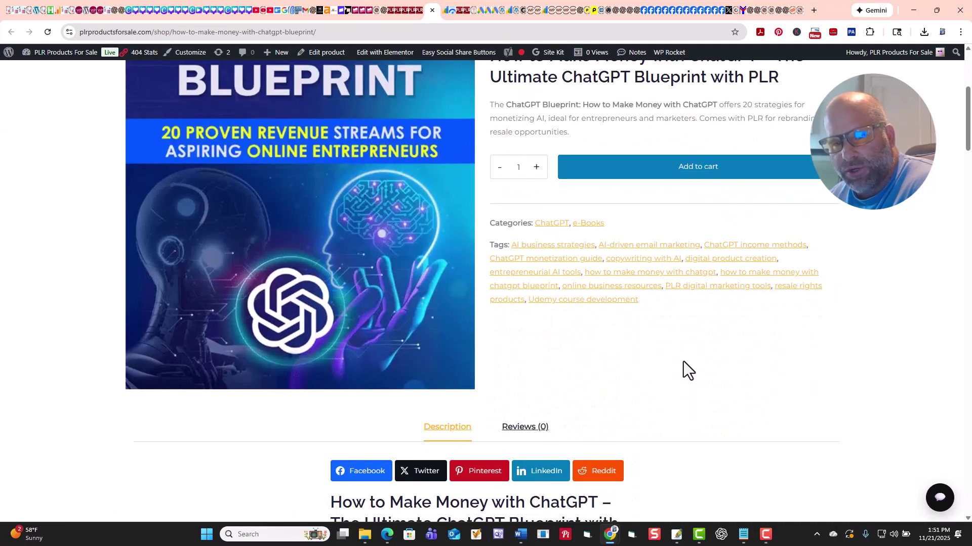
scroll(733, 350, "up", 2)
scroll(694, 322, "down", 1)
scroll(696, 326, "down", 1)
scroll(722, 352, "up", 2)
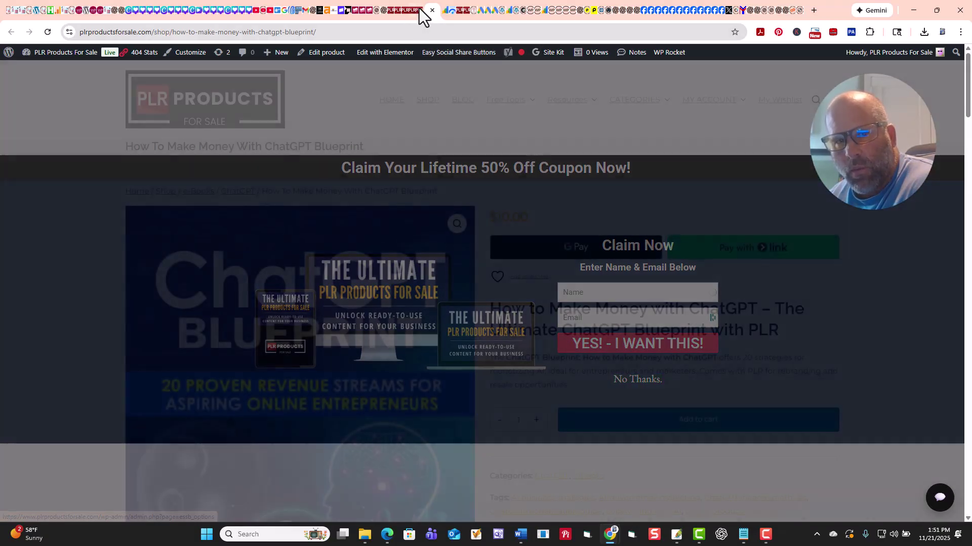
left_click(420, 10)
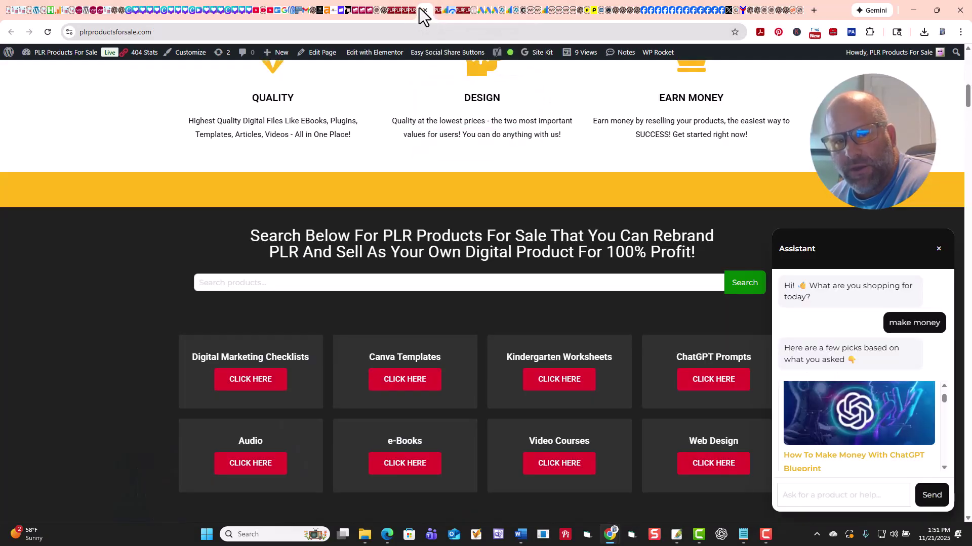
left_click(408, 11)
Step: Close the Menus admin tab and return to the Free AI Prompt Generator page
left_click(407, 12)
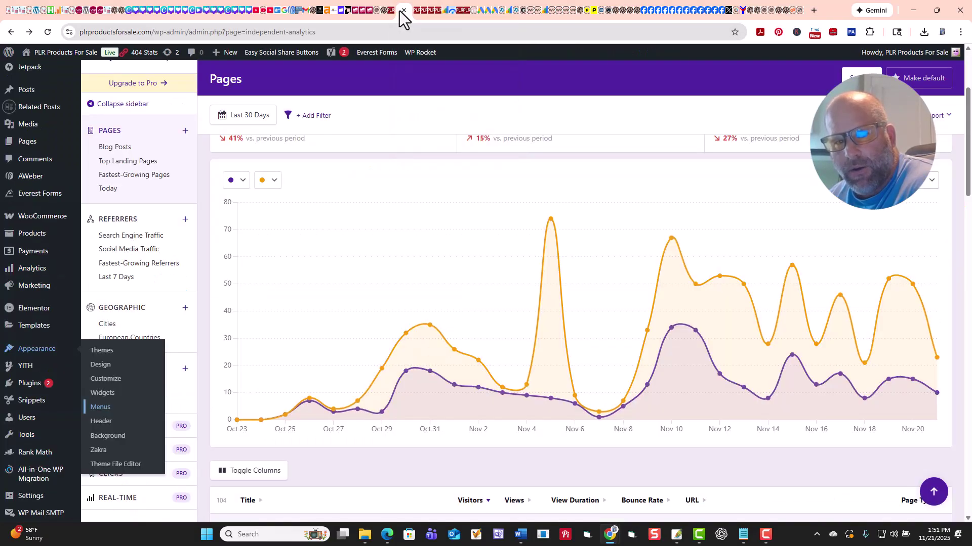
left_click(435, 11)
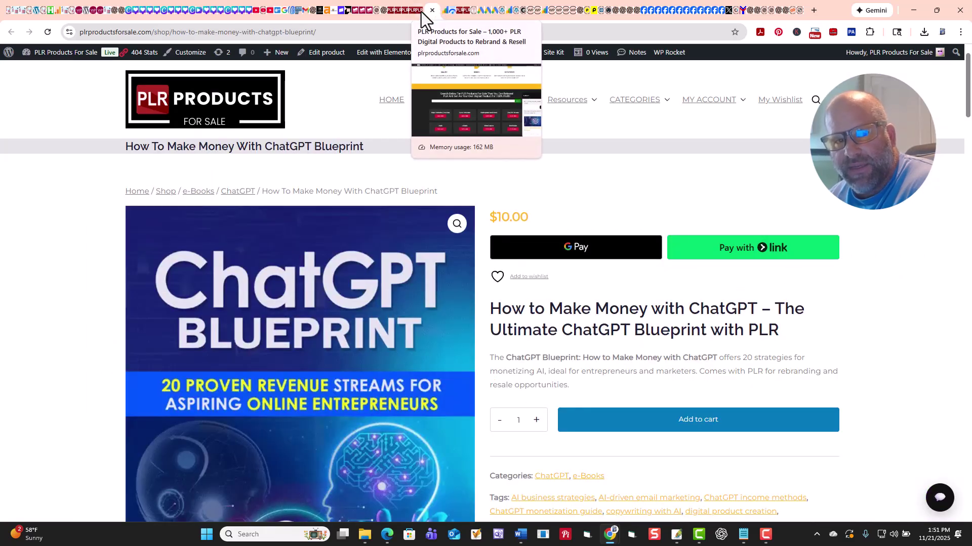
left_click(464, 8)
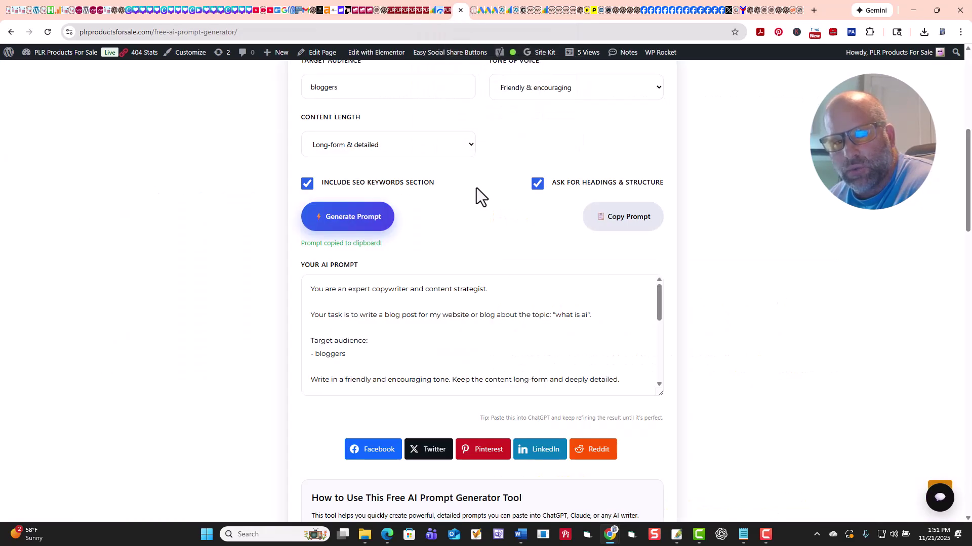
scroll(745, 303, "up", 5)
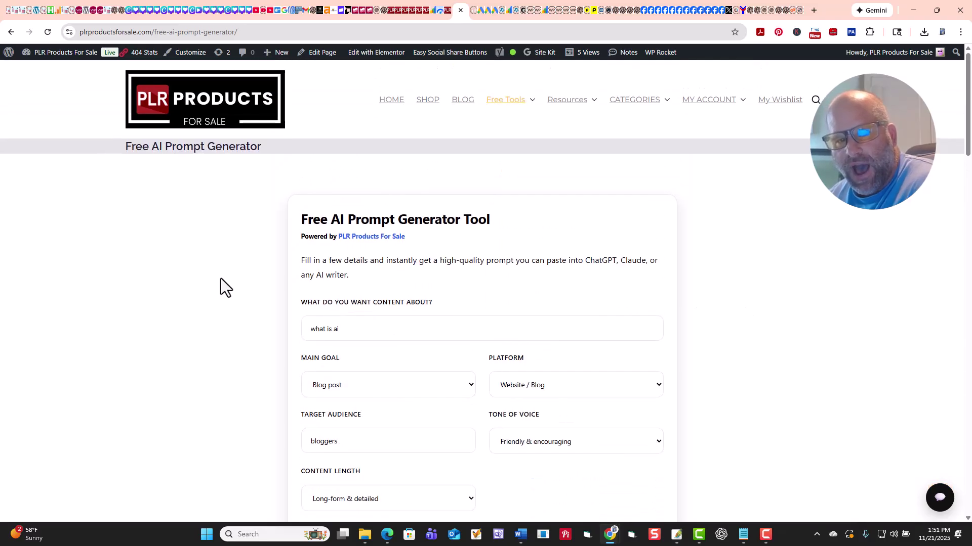